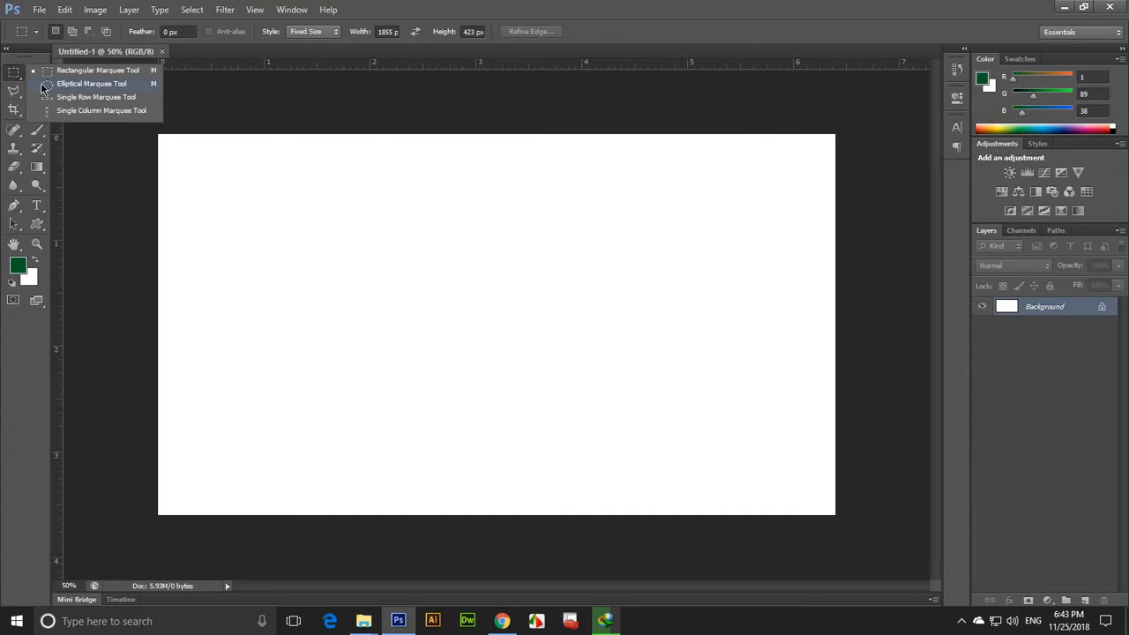
- Make a circular selection left of the canvas centre and add a new empty layer above the background
drag(330, 185, 532, 374)
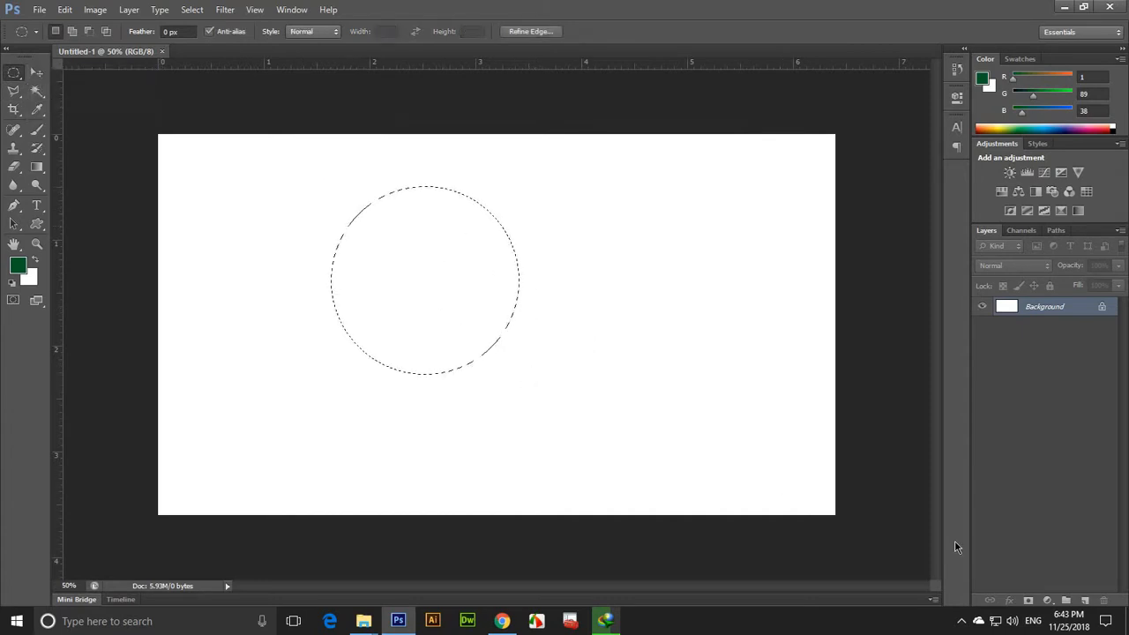
click(1065, 600)
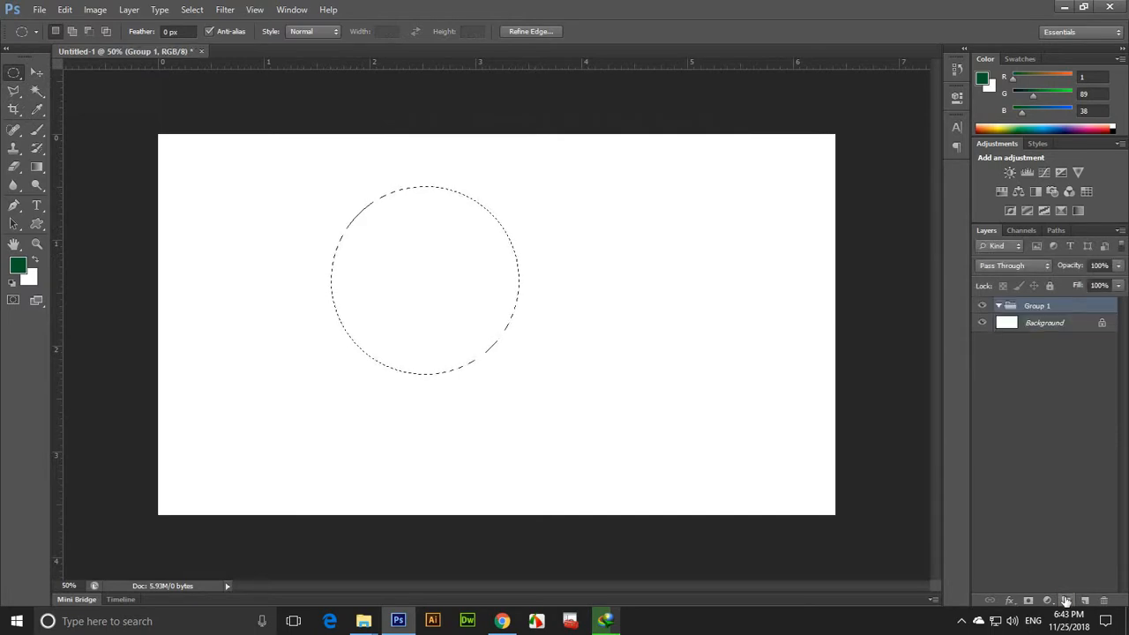
key(ctrl+z)
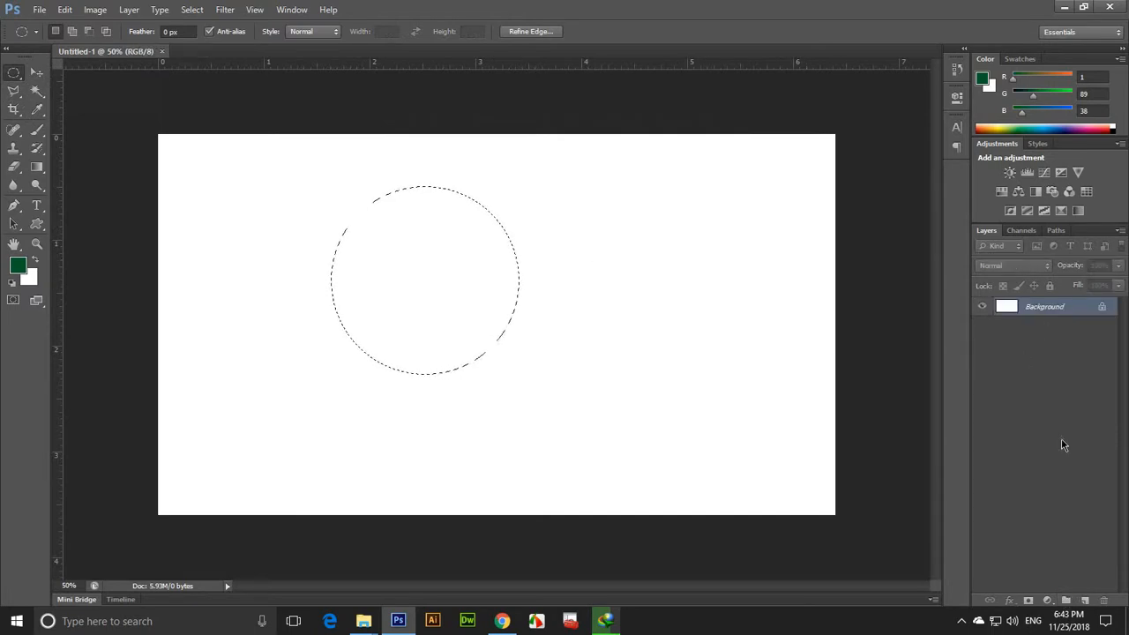
click(1083, 601)
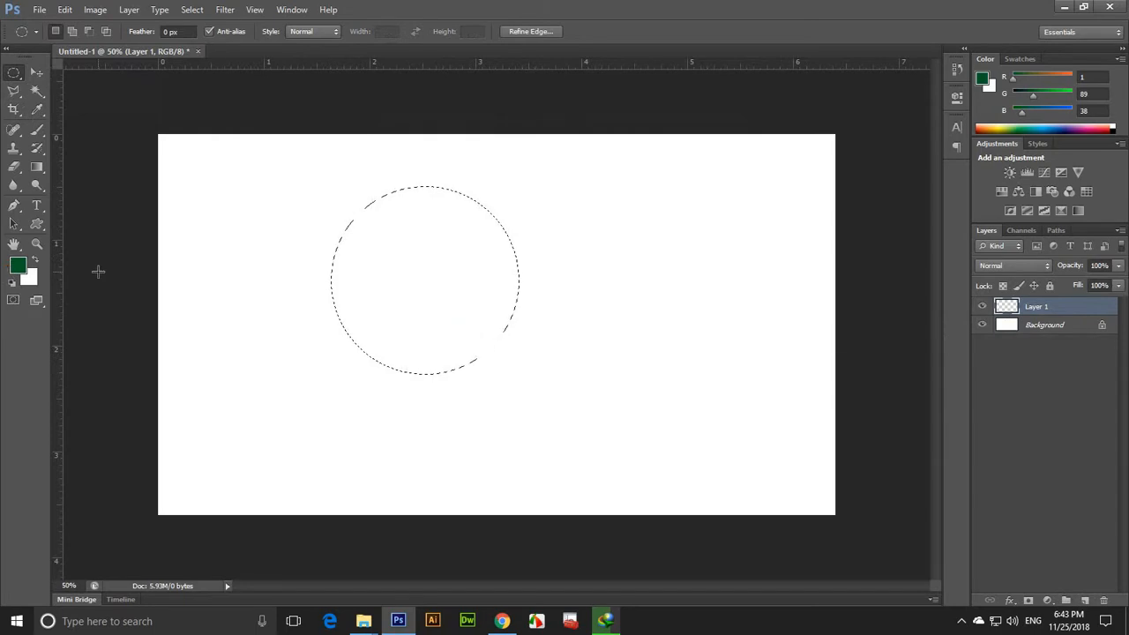
- Set the foreground color to yellow ffd800 and fill the circular selection with it on the new layer
click(17, 264)
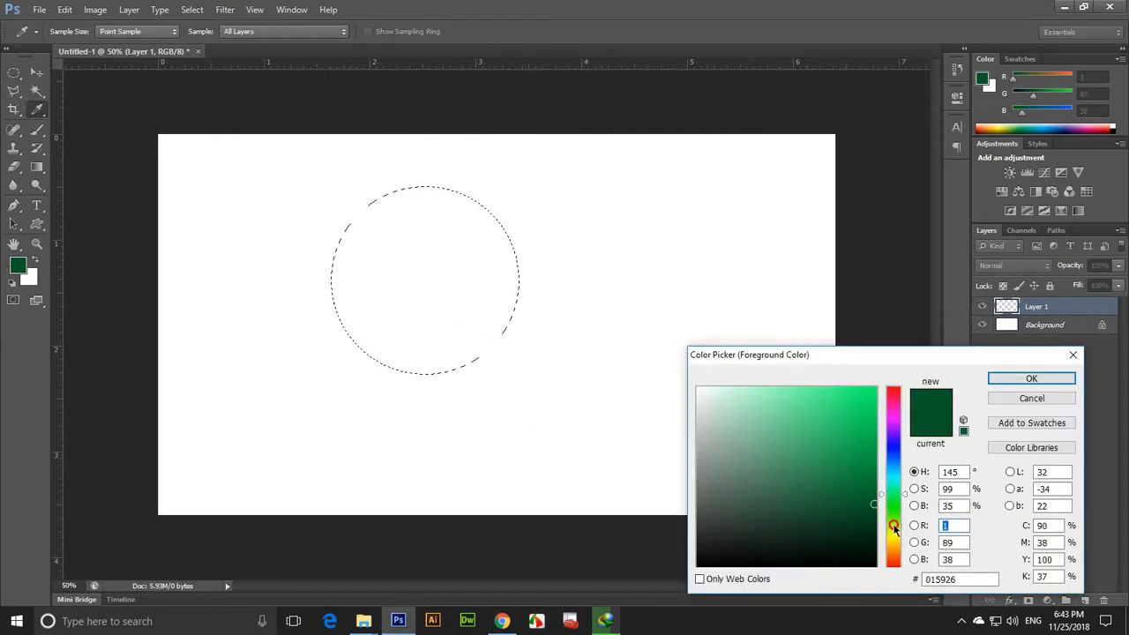
drag(893, 526, 894, 540)
click(876, 388)
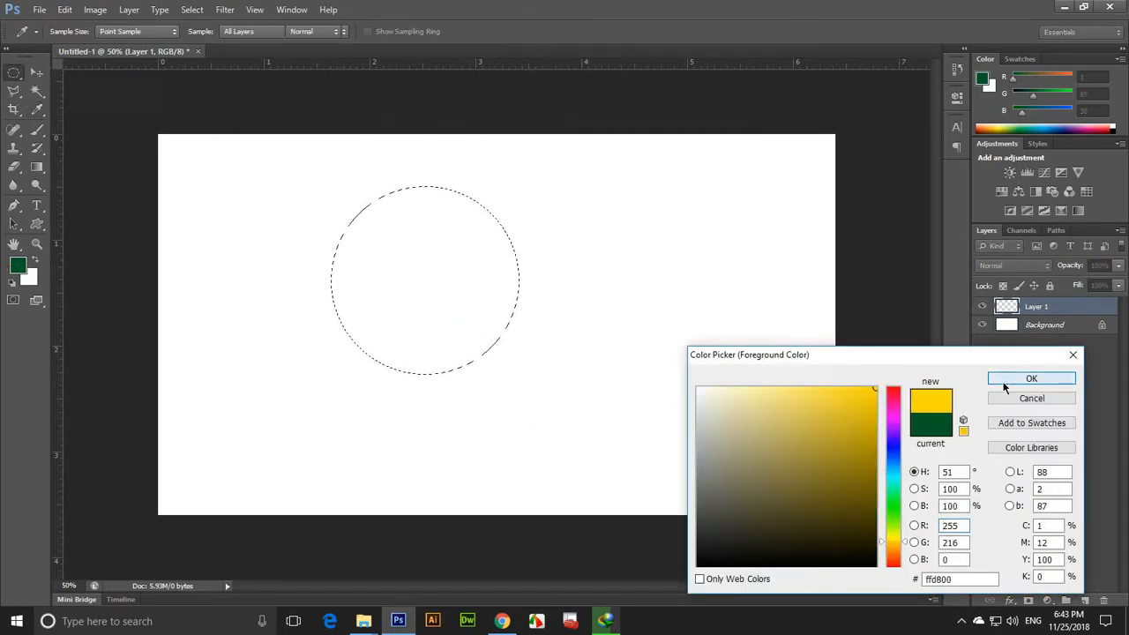
click(1005, 381)
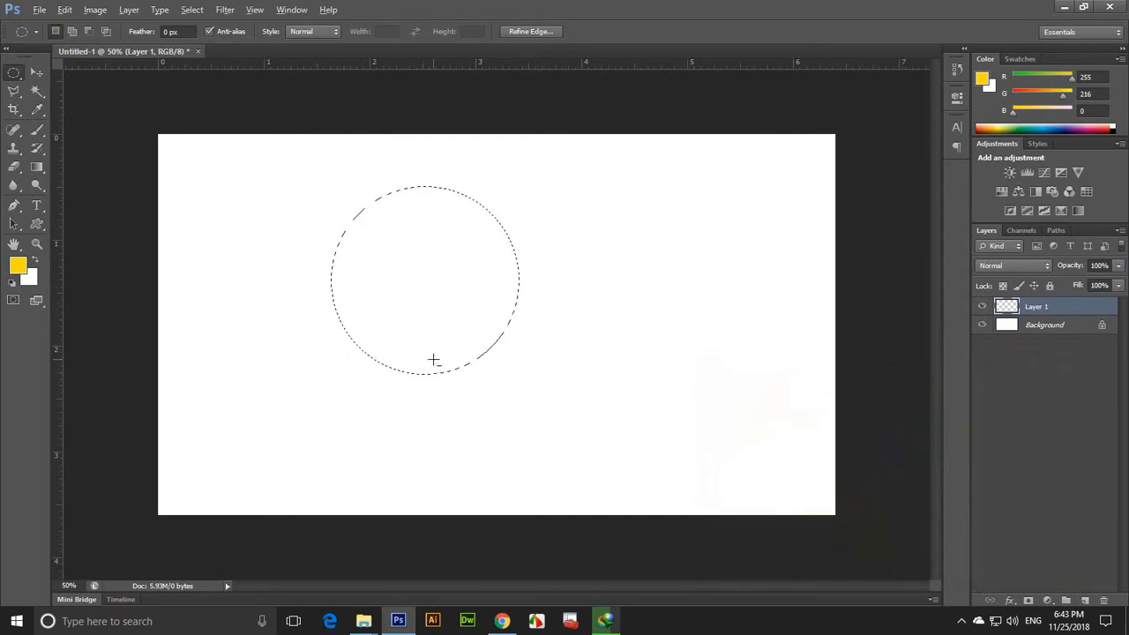
key(alt+BackSpace)
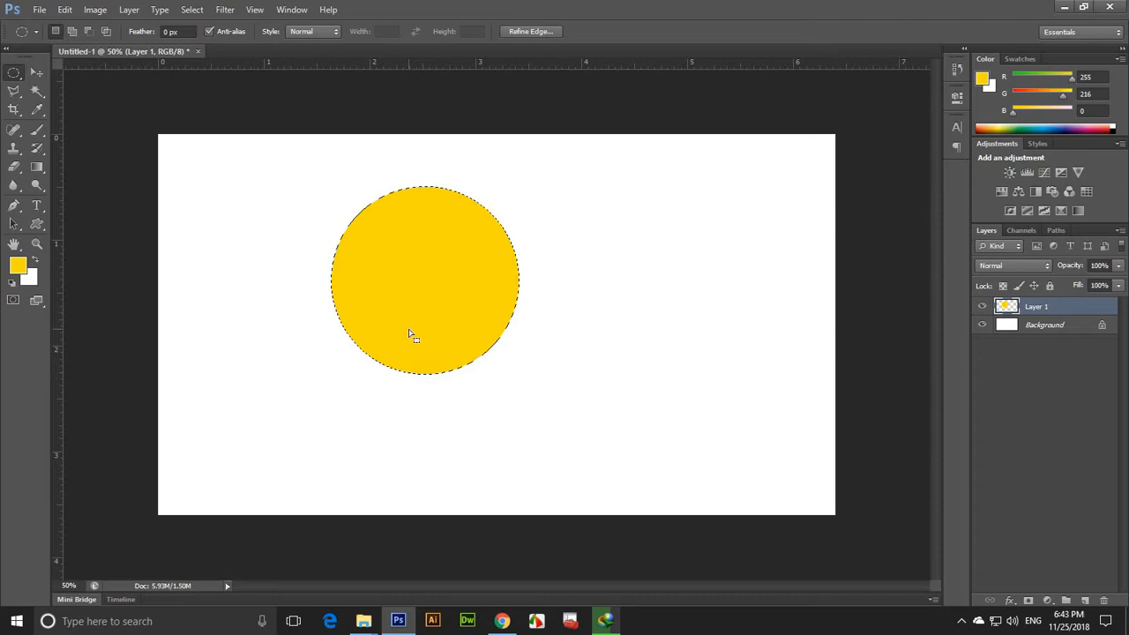
- Deselect the circle and move it right to the horizontal middle of the canvas
key(ctrl+d)
key(v)
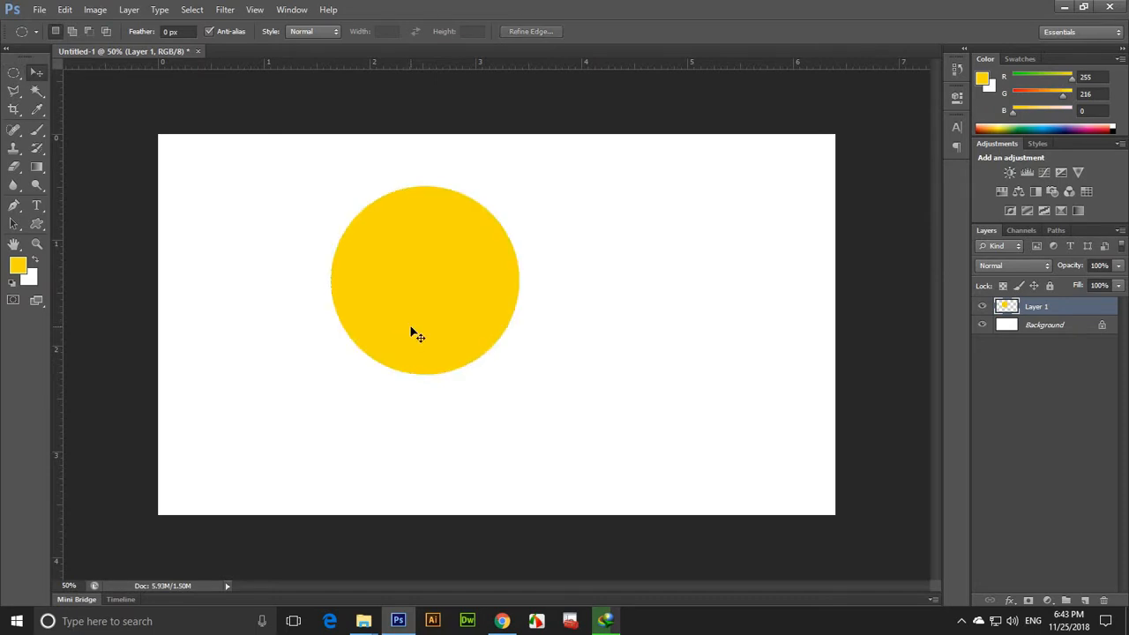
drag(407, 301, 479, 299)
- Place a fixed-size rectangular selection of 1855 by 423 px across the lower part of the yellow circle
click(20, 79)
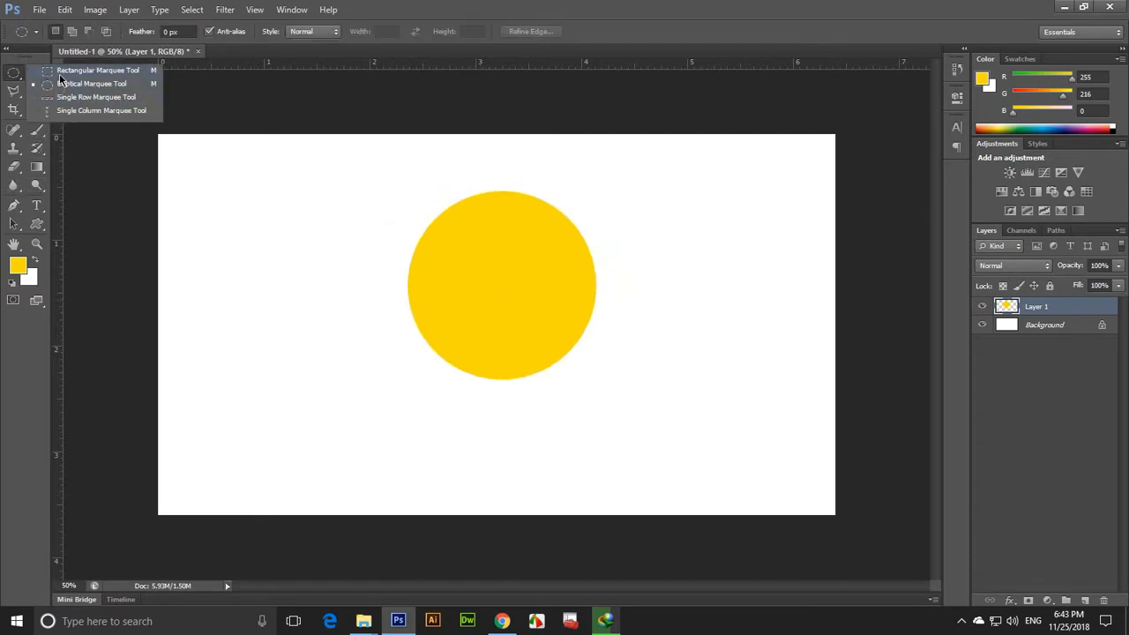
click(63, 71)
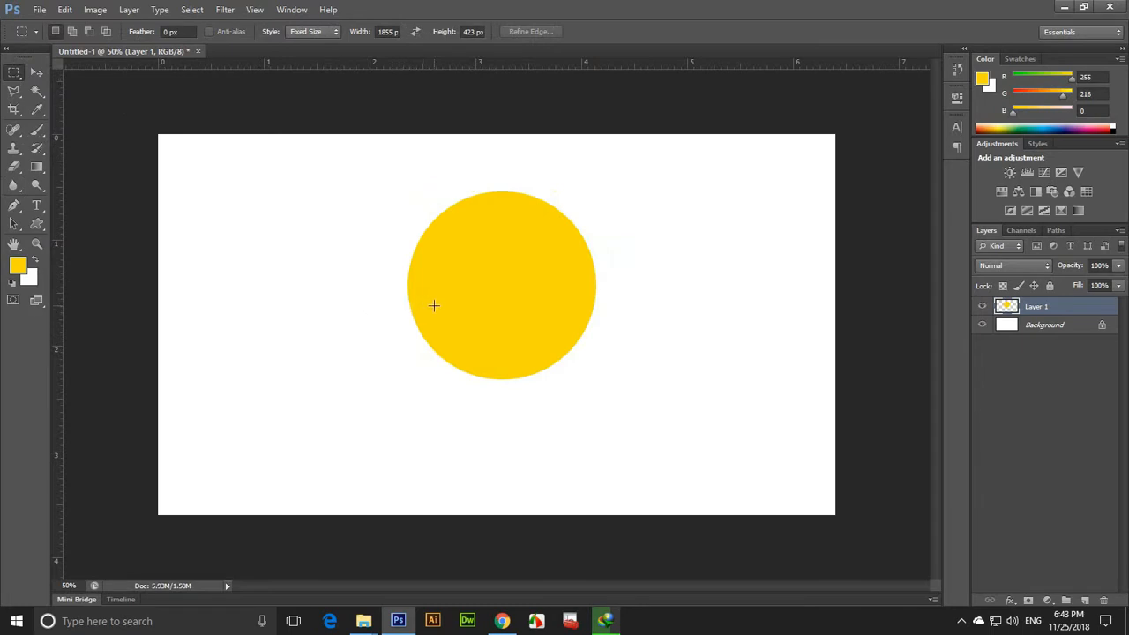
click(22, 74)
click(69, 71)
drag(398, 265, 458, 305)
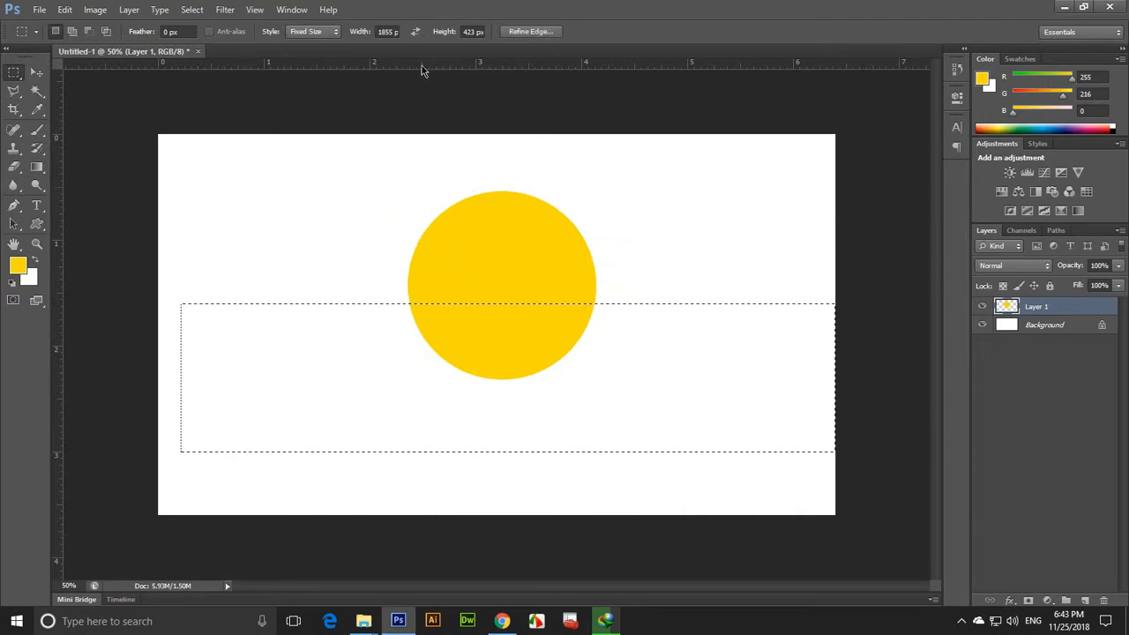
- Set the rectangular marquee style to Normal, try a freehand selection over the circle's lower left, and clear the selection
click(319, 32)
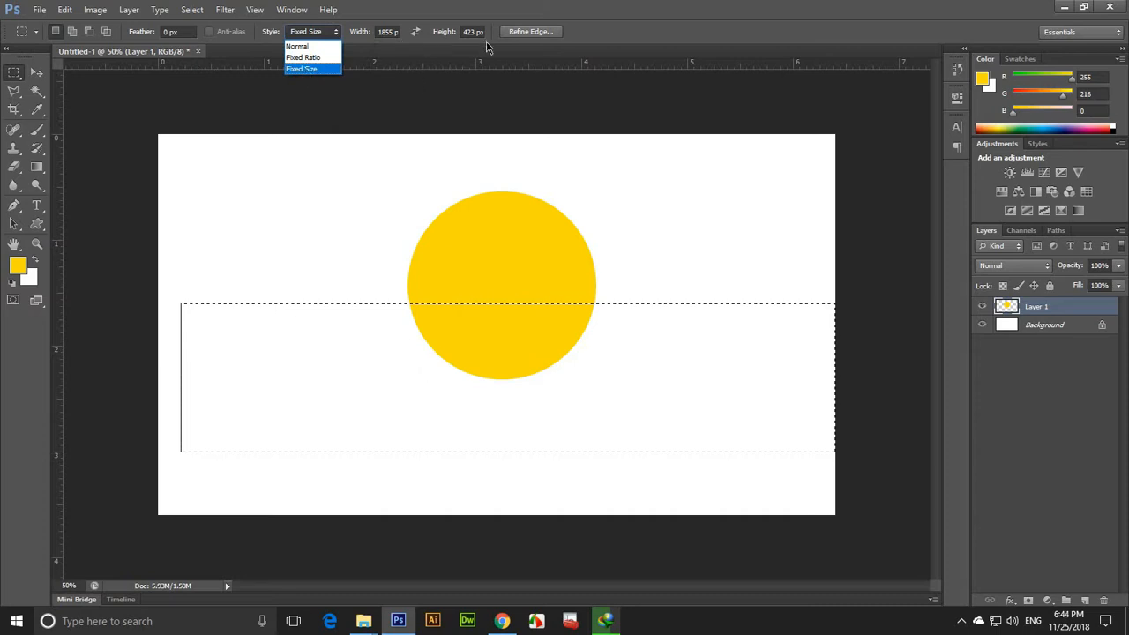
click(321, 45)
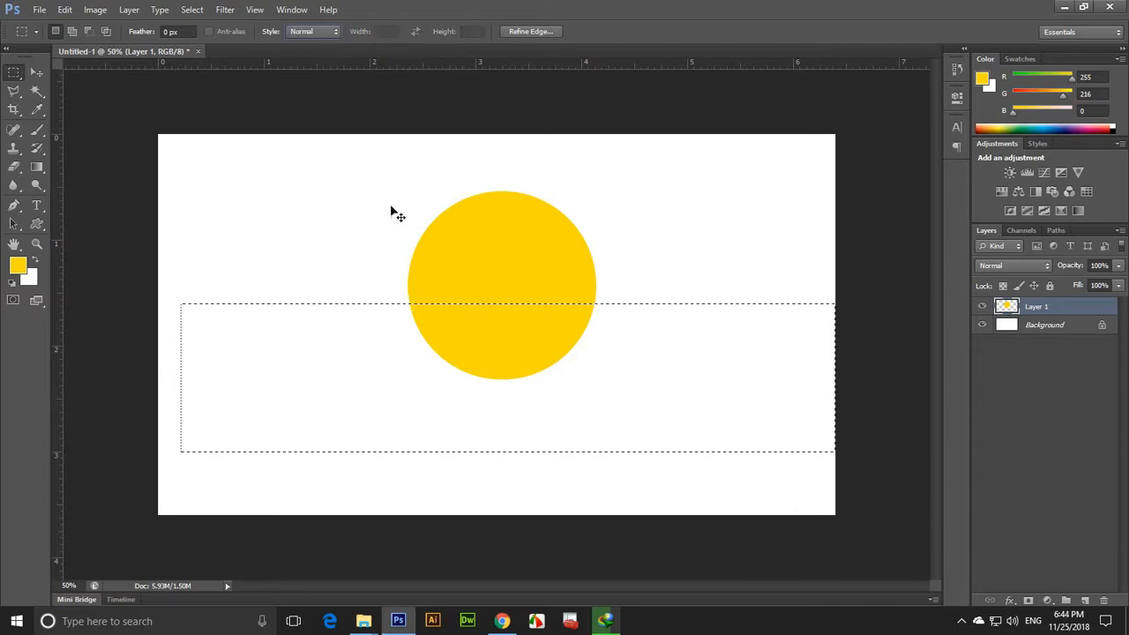
click(370, 305)
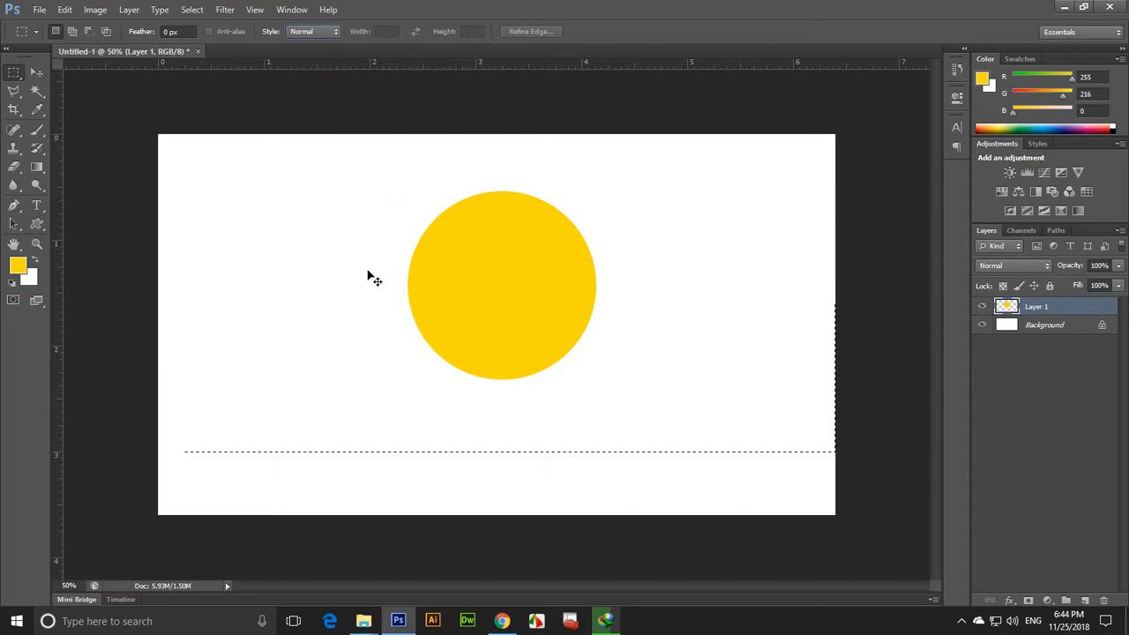
drag(361, 265, 485, 380)
click(490, 388)
- Move the yellow circle up and slightly left, close to the canvas's upper edge
key(v)
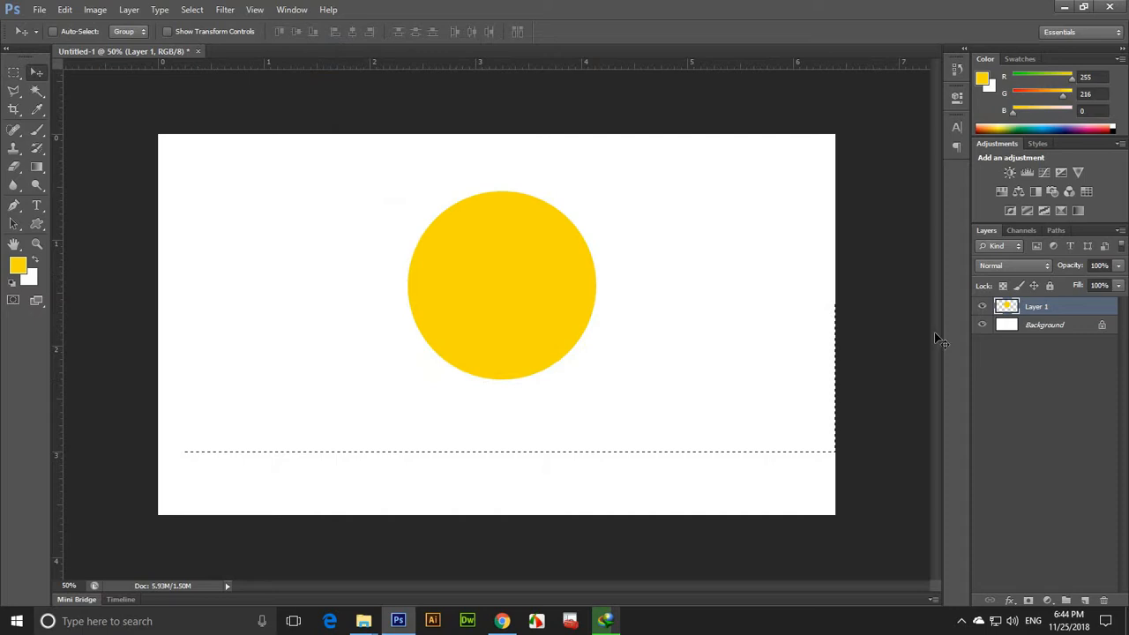
drag(539, 303, 508, 259)
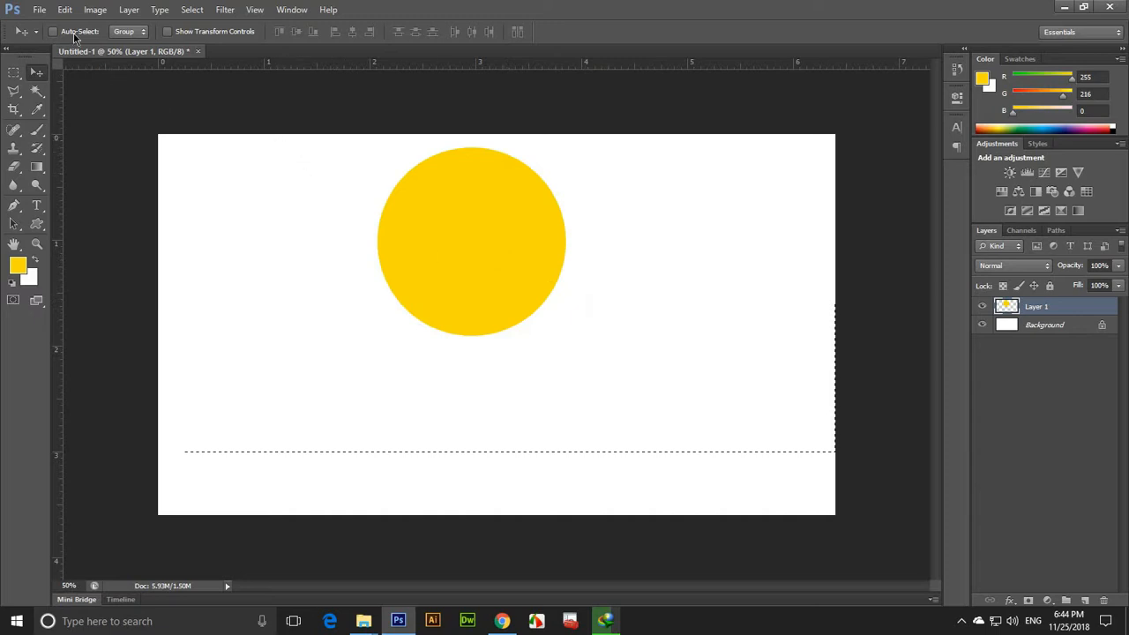
- Save the document to the Desktop as Untitled-1.psd in Photoshop format
click(39, 10)
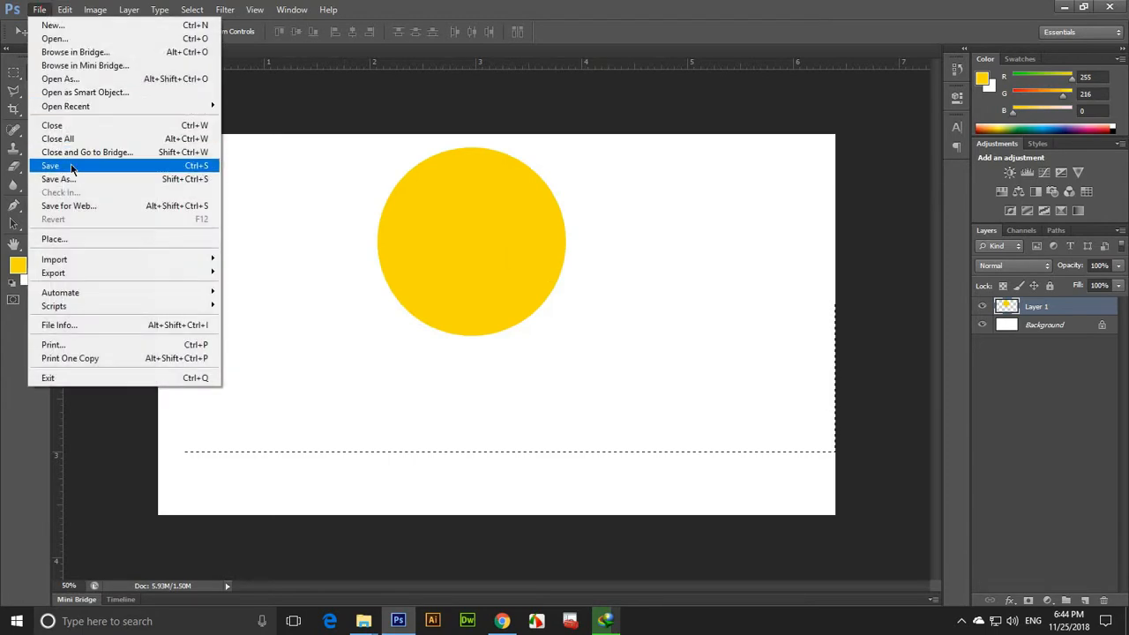
click(211, 167)
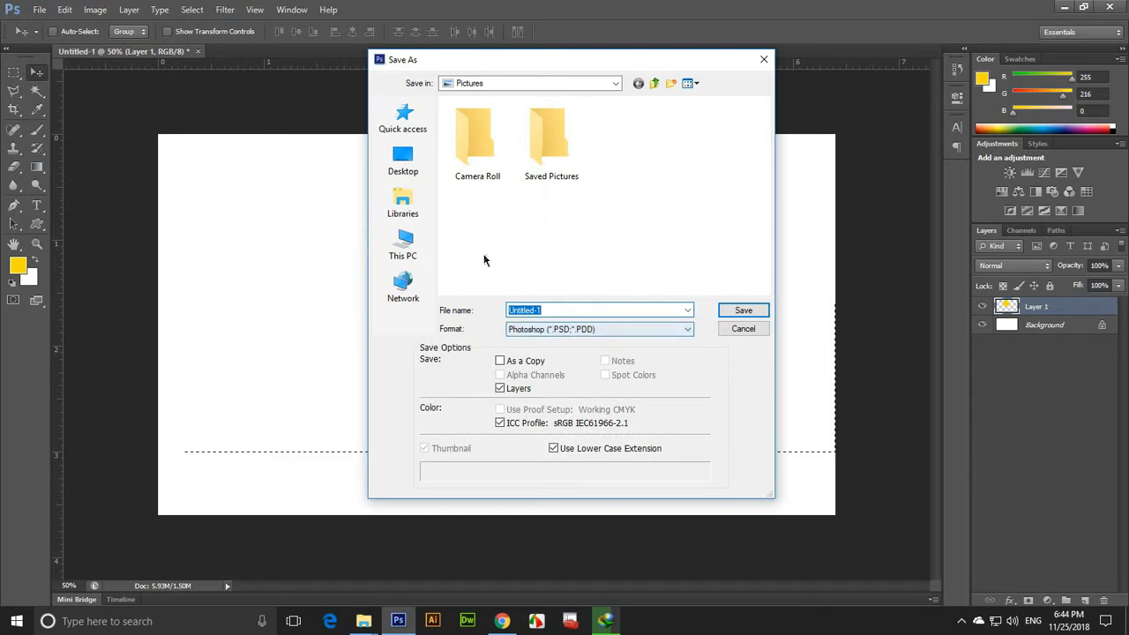
click(410, 161)
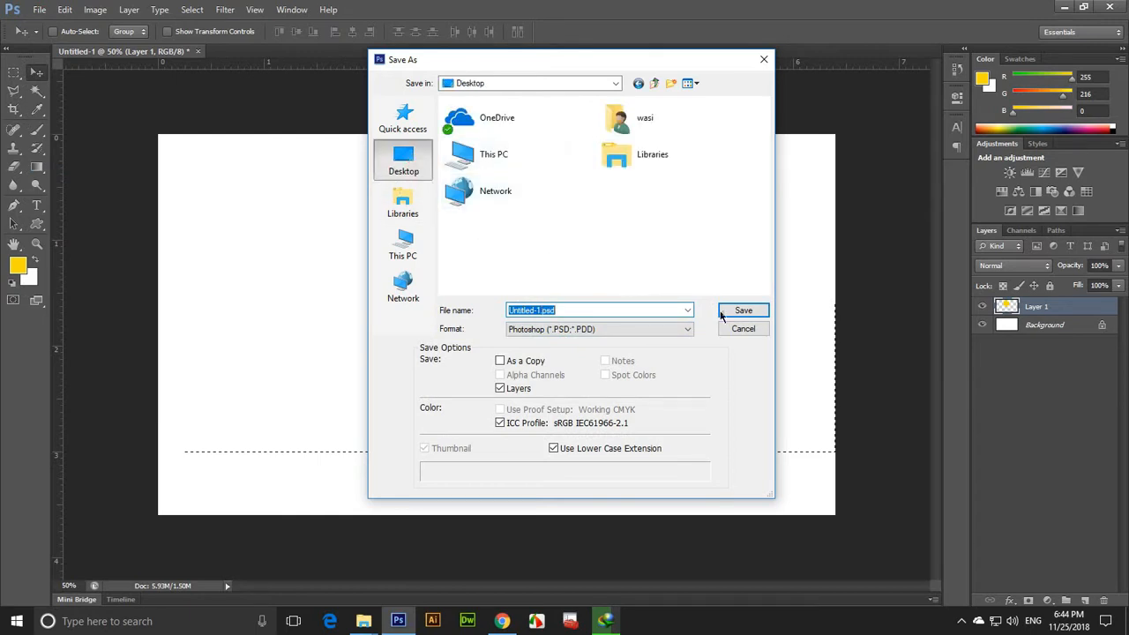
drag(582, 308, 446, 302)
click(743, 310)
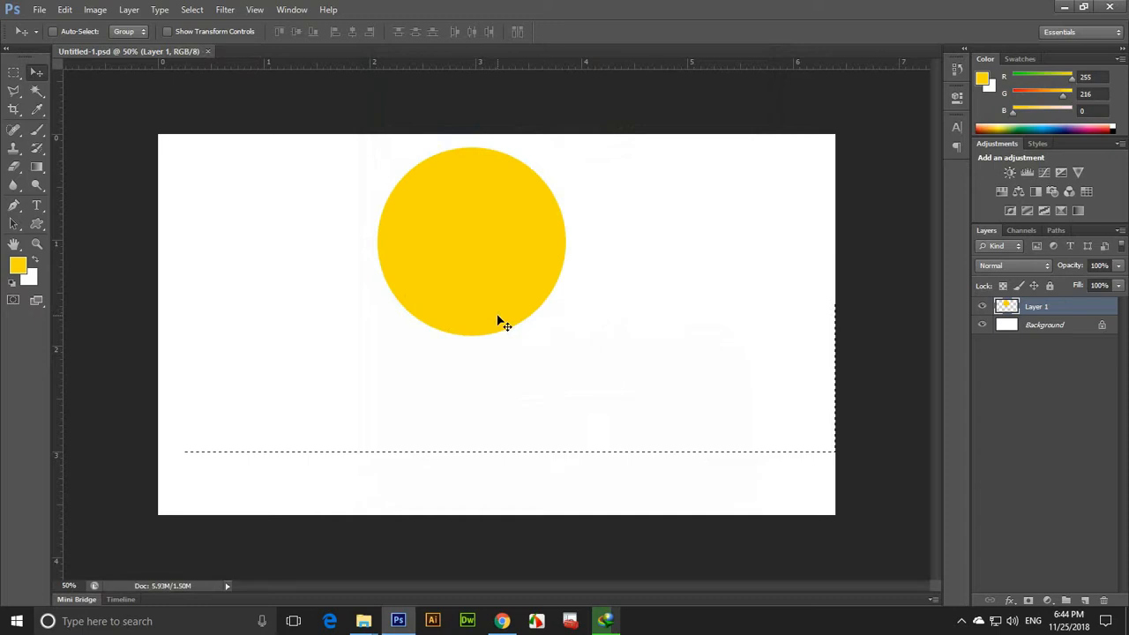
- Show the Windows desktop and open the saved Untitled-1 Photoshop file from there
click(1064, 7)
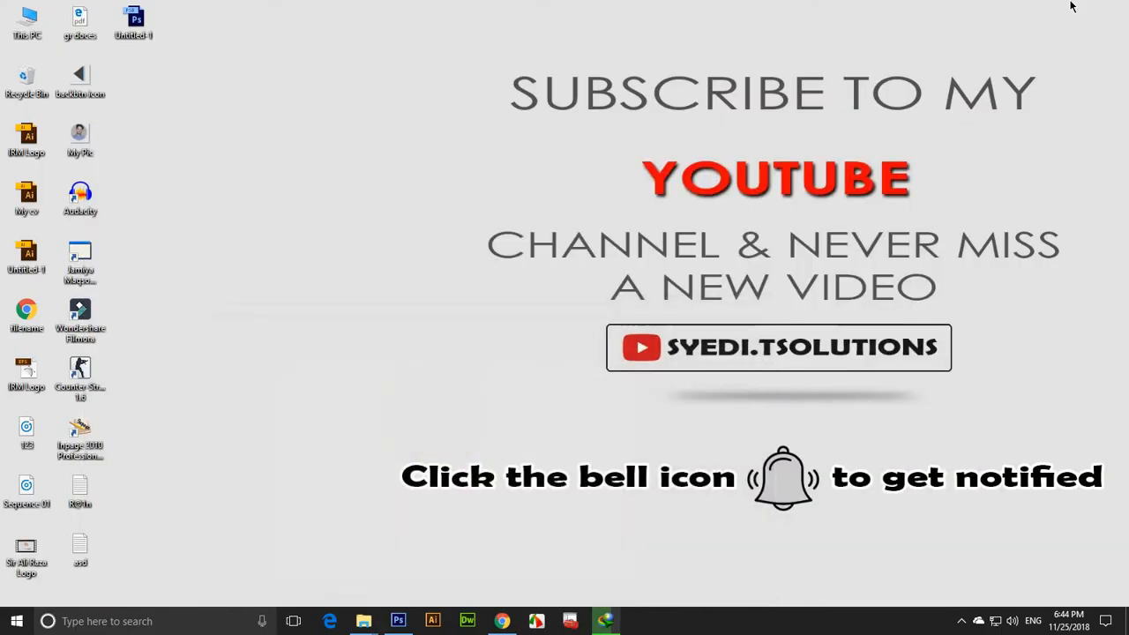
click(143, 33)
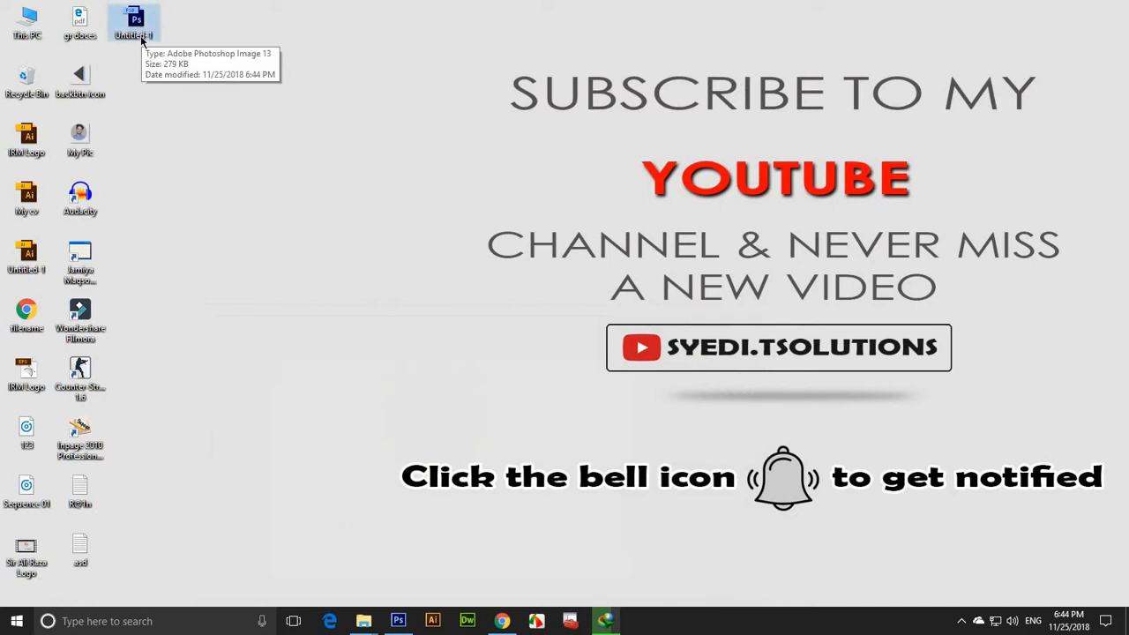
double_click(140, 31)
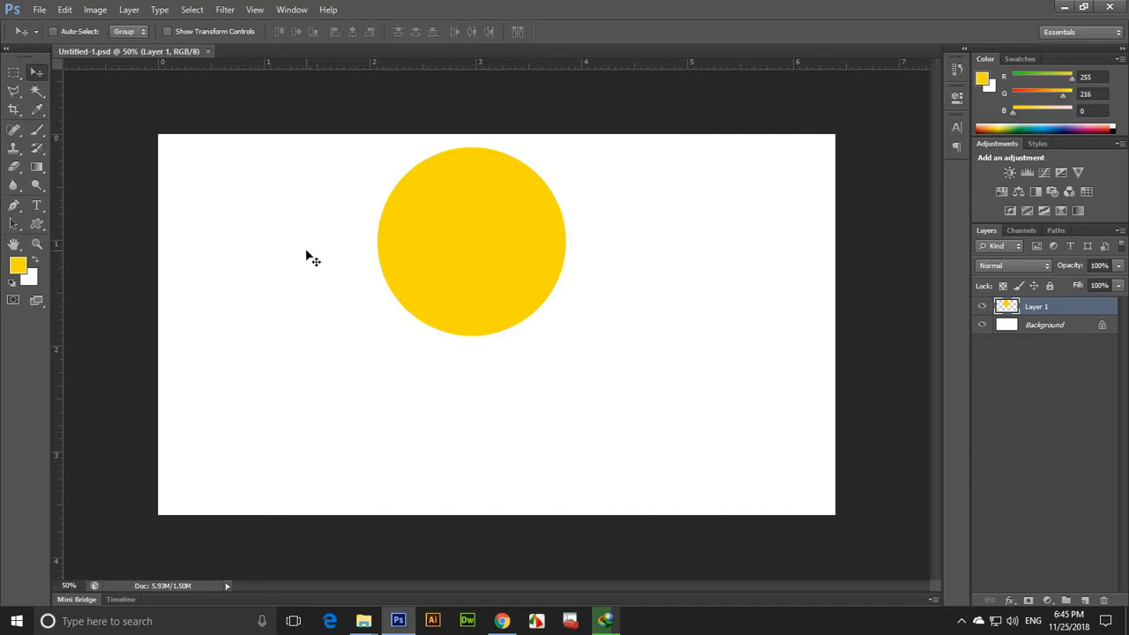
- Save a JPEG copy named Untitled-1.jpg to the Desktop at Maximum quality 12 in Progressive format
click(40, 10)
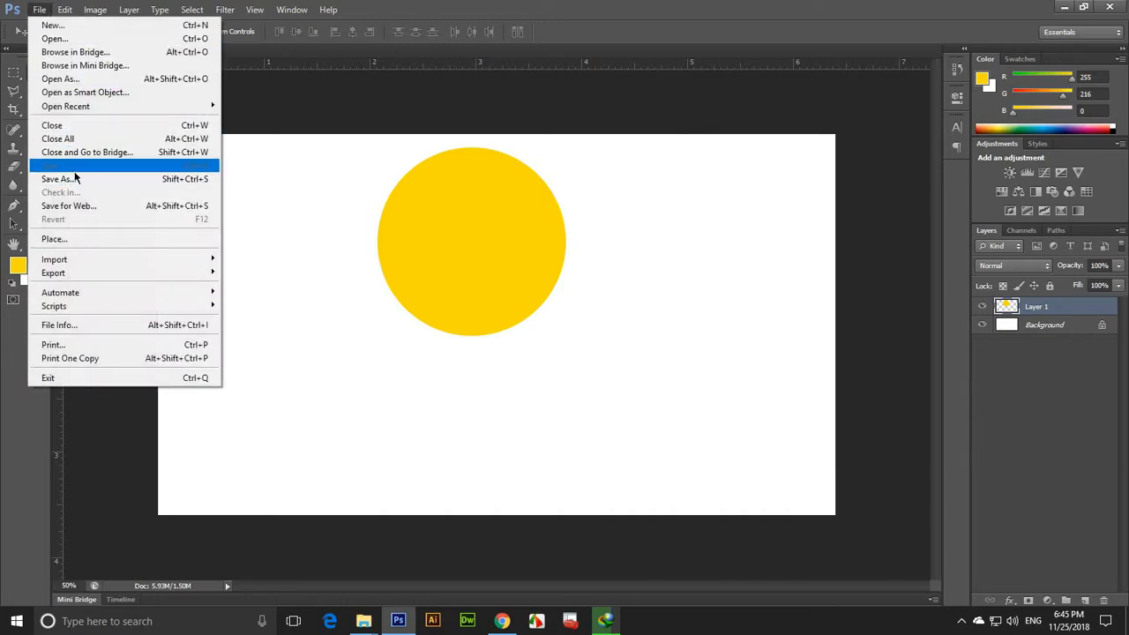
click(262, 176)
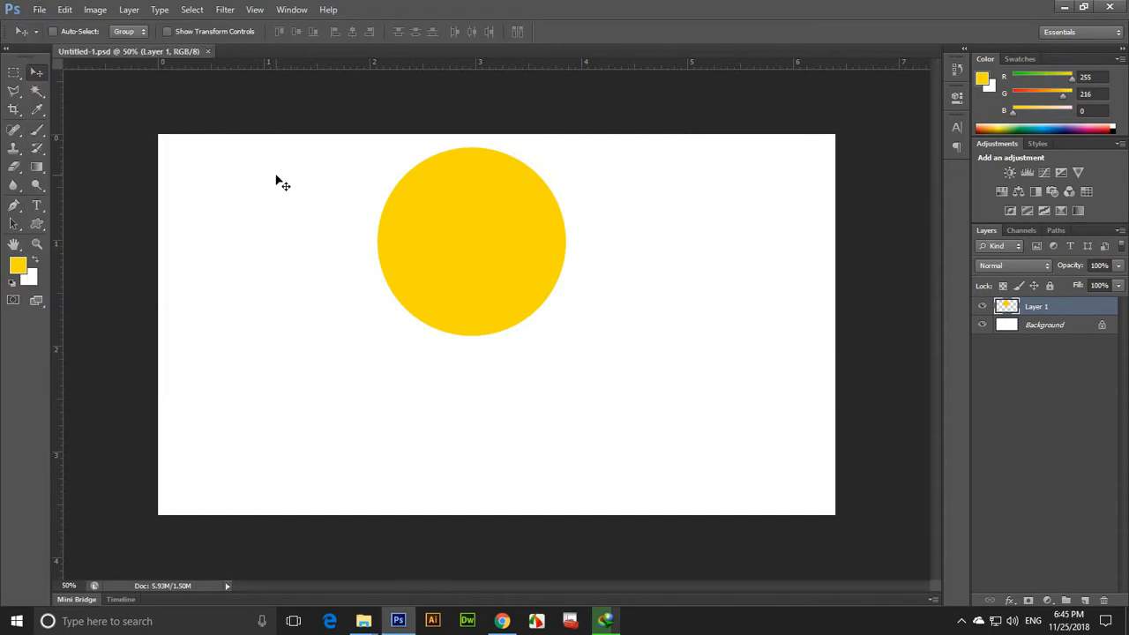
click(39, 9)
click(89, 179)
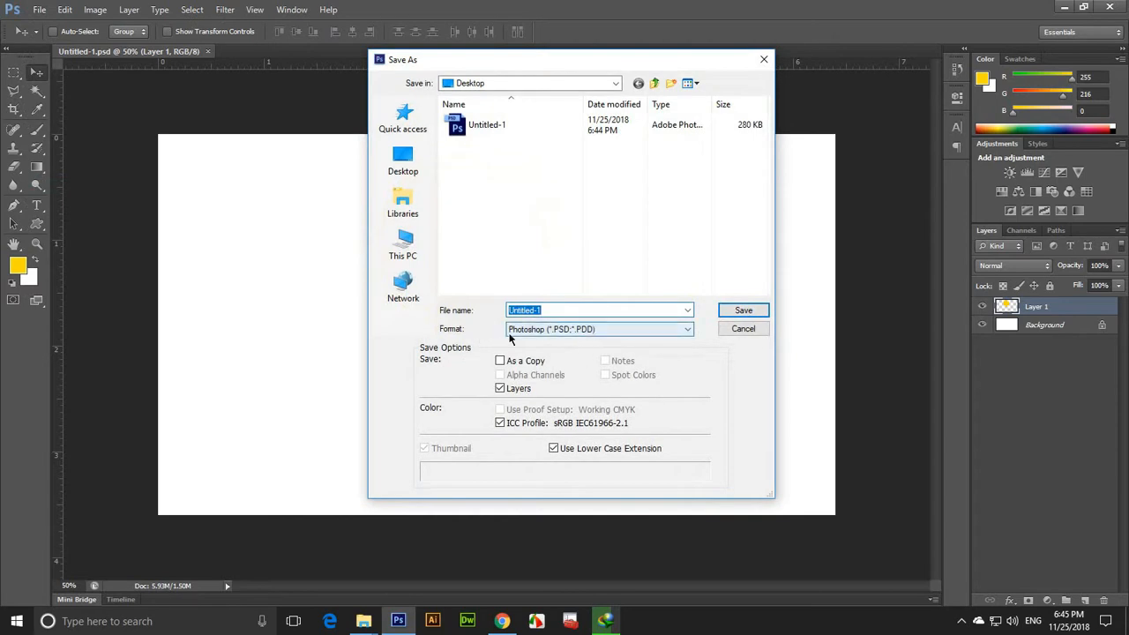
click(542, 332)
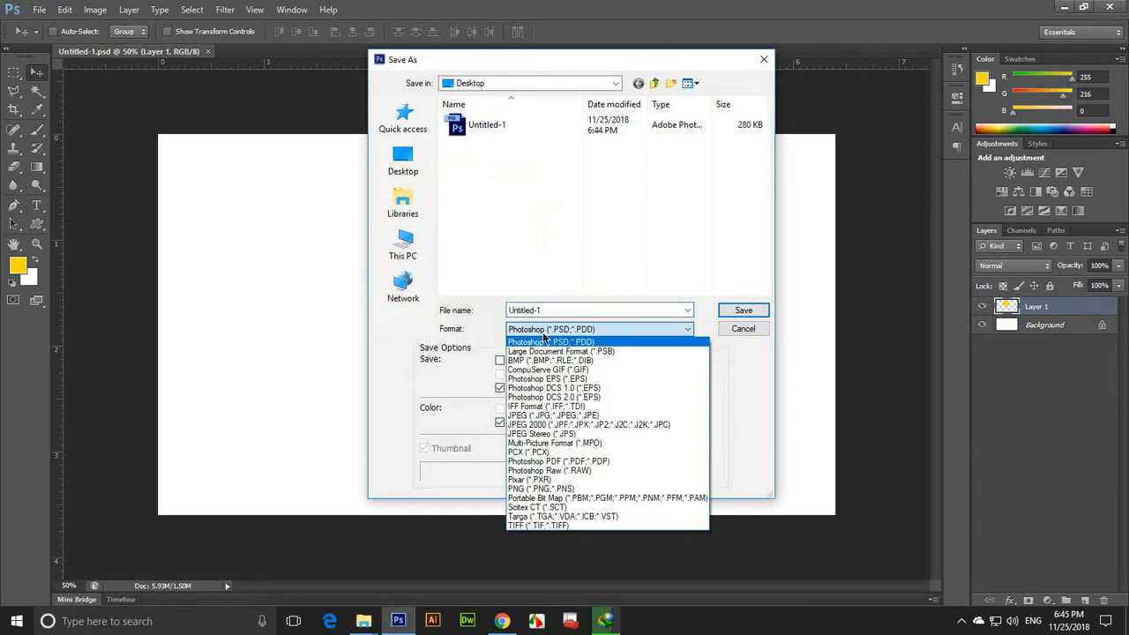
click(542, 416)
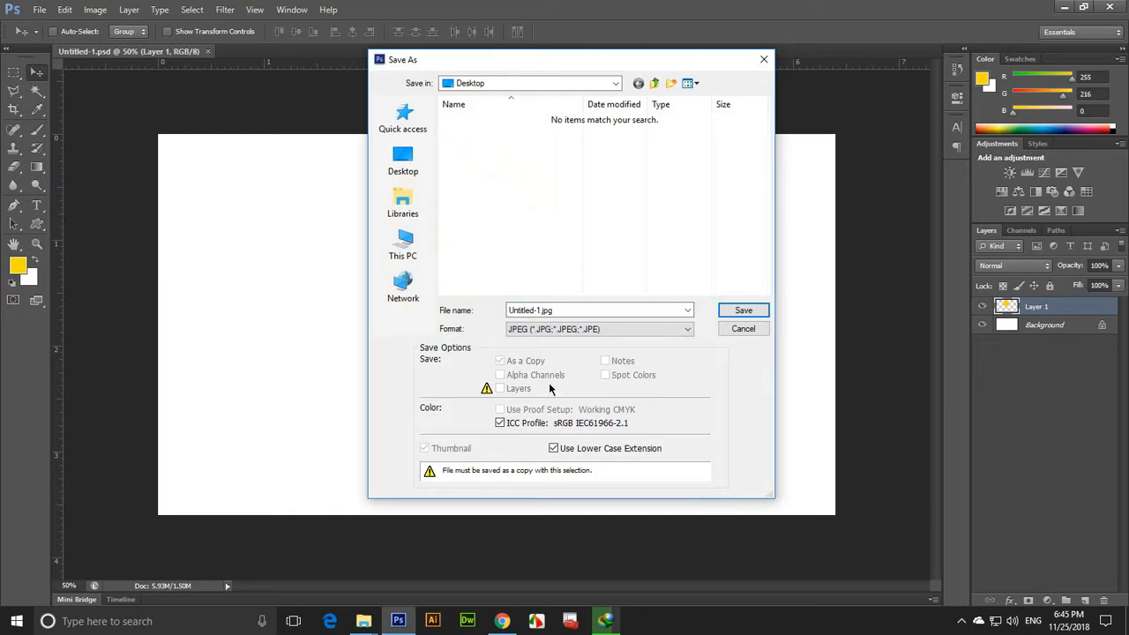
click(730, 312)
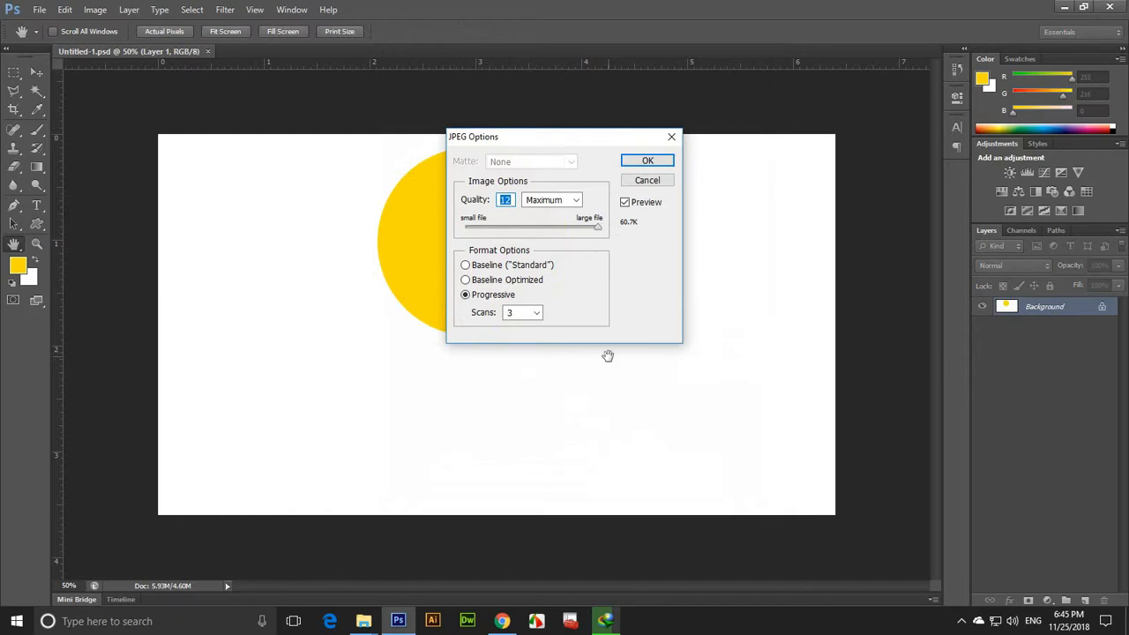
mouse_move(595, 227)
mouse_down()
mouse_move(482, 224)
mouse_move(613, 229)
mouse_up()
click(638, 167)
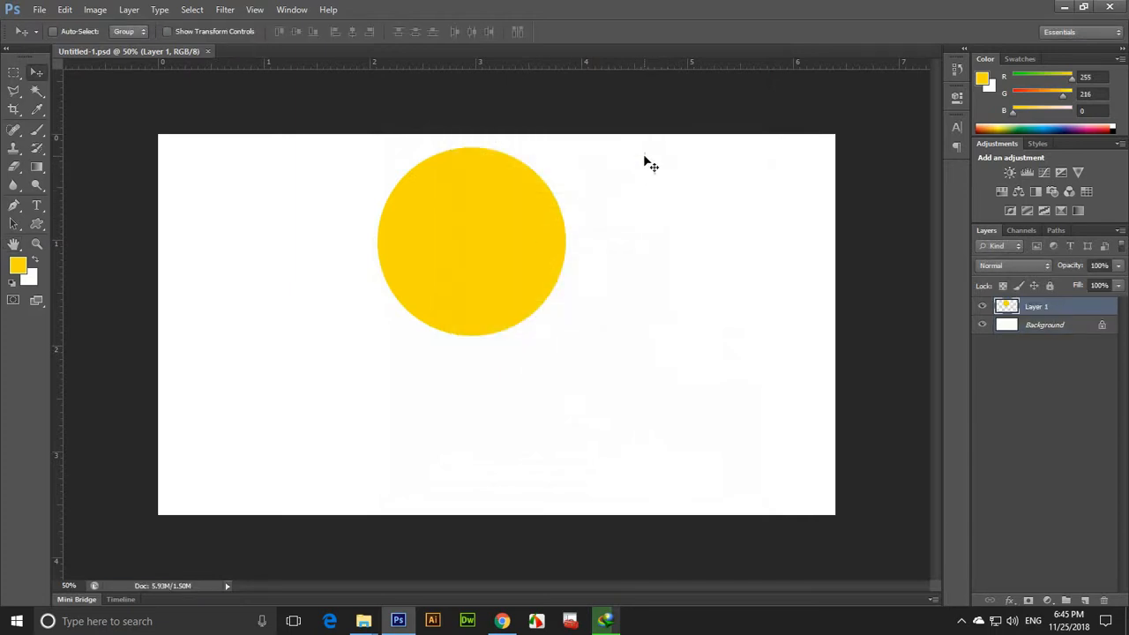
- View the exported Untitled-1 JPEG from the desktop in Photos, close it, and return to Photoshop
click(1065, 6)
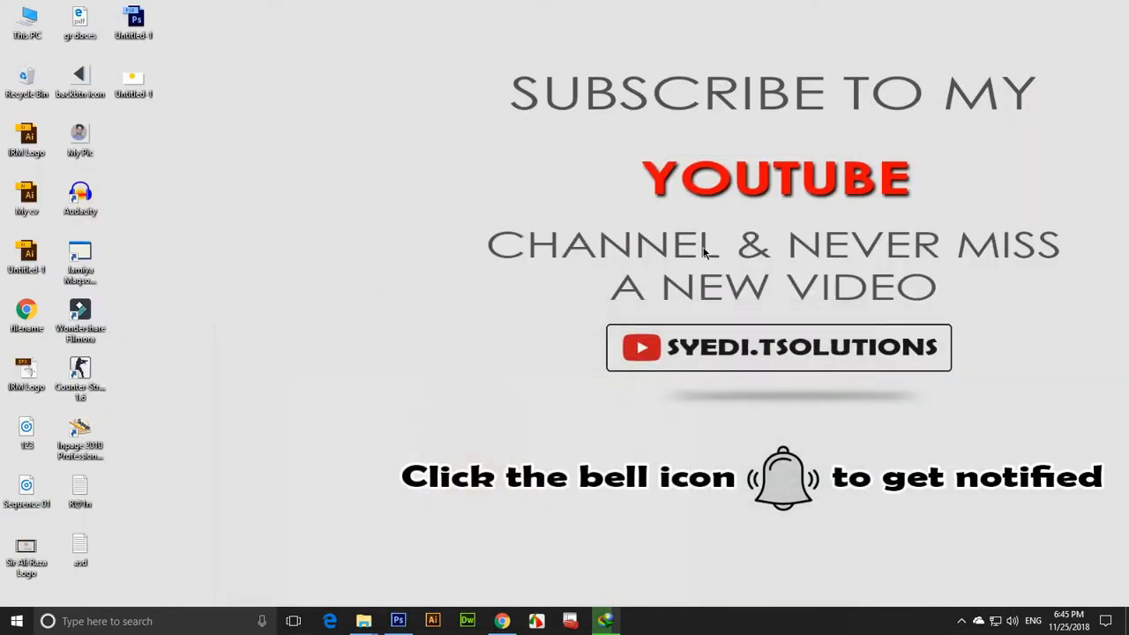
double_click(135, 91)
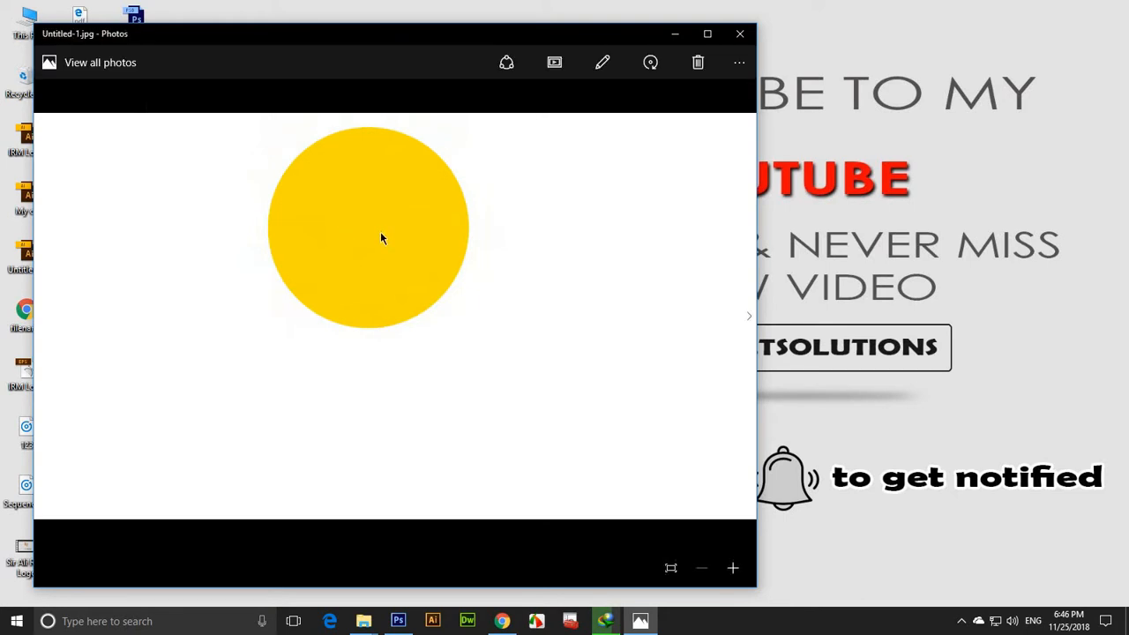
click(740, 34)
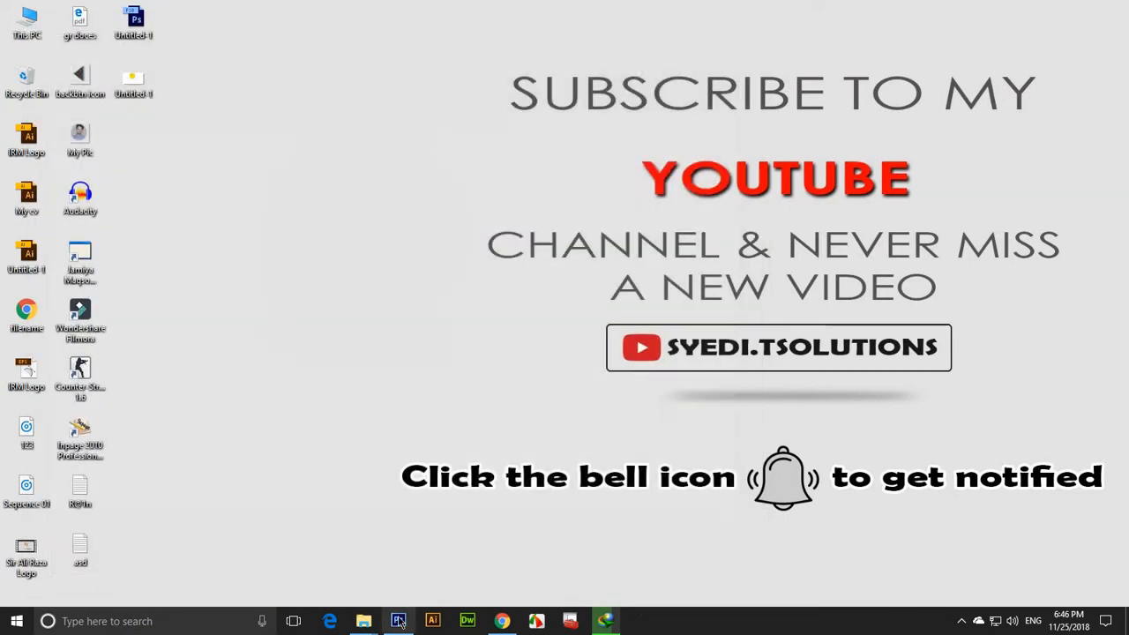
click(398, 621)
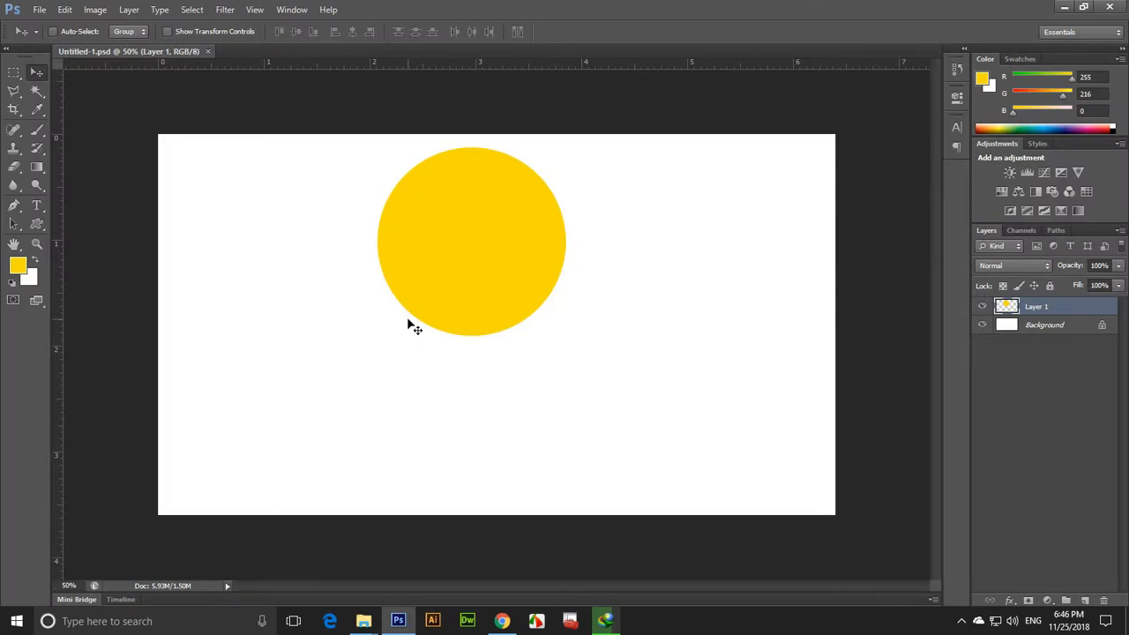
- Zoom in on the yellow circle's lower edge and back out to the whole canvas
scroll(411, 325, up, 1)
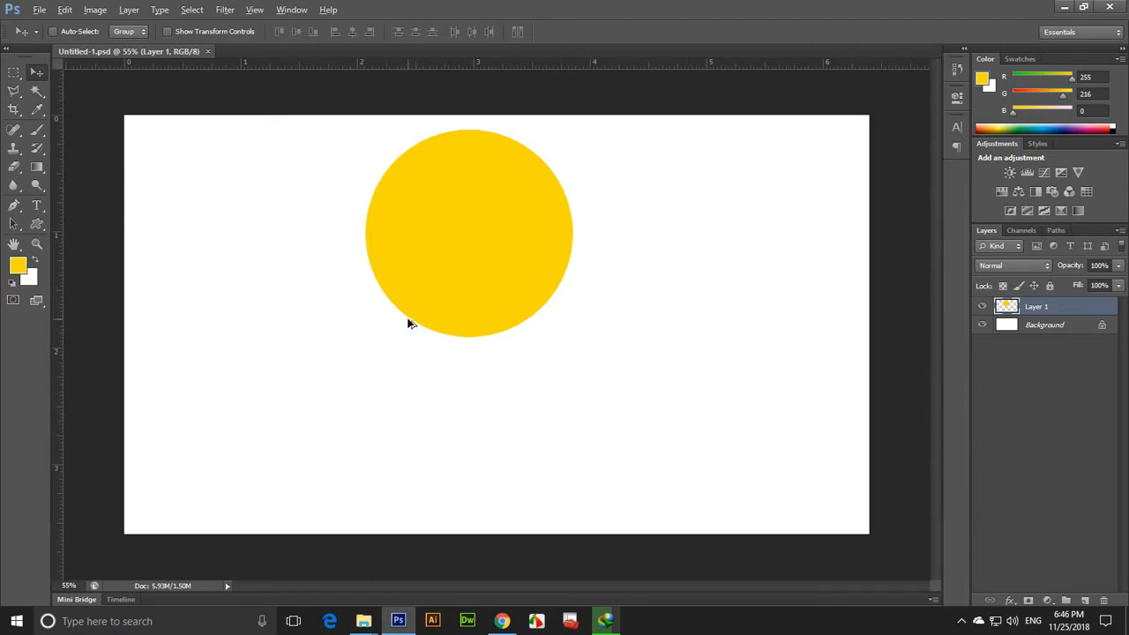
scroll(409, 324, up, 5)
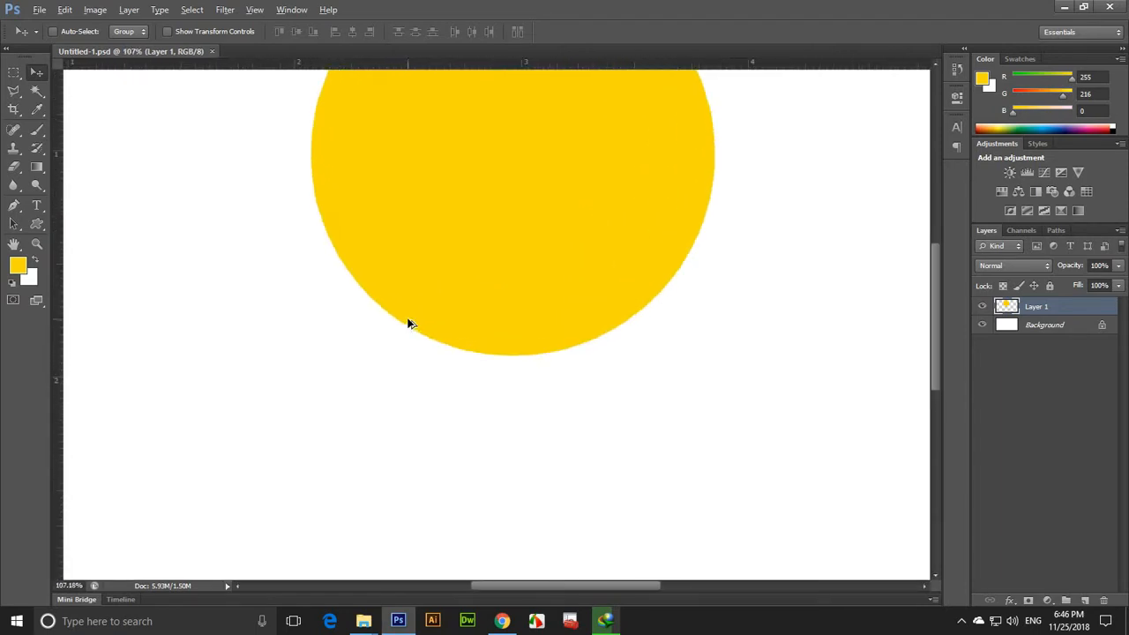
scroll(409, 324, up, 3)
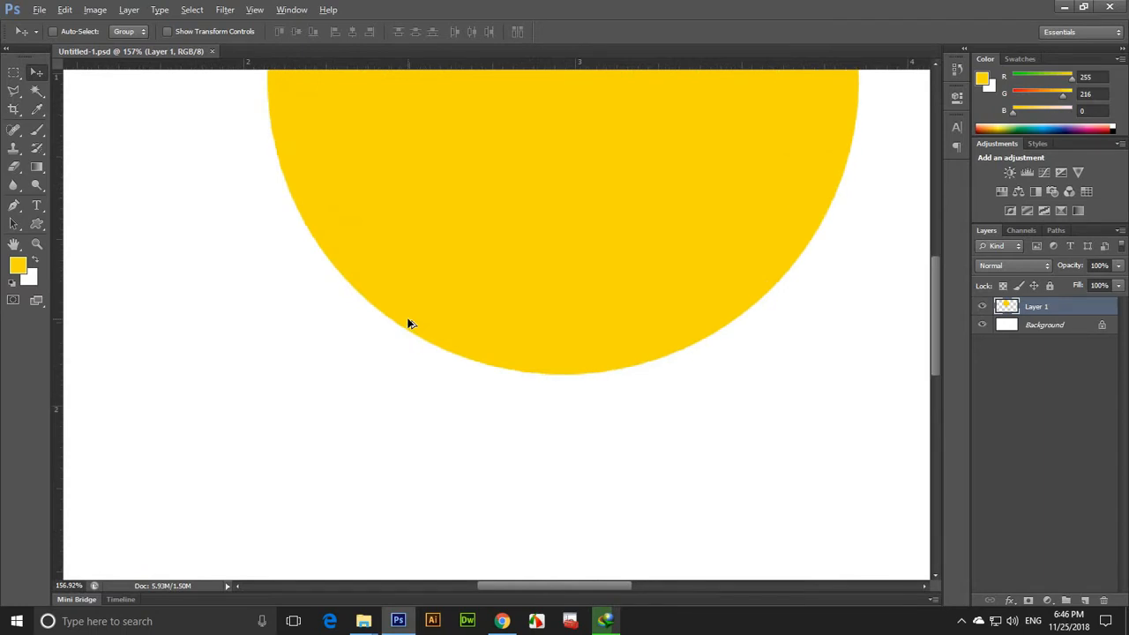
scroll(408, 323, up, 4)
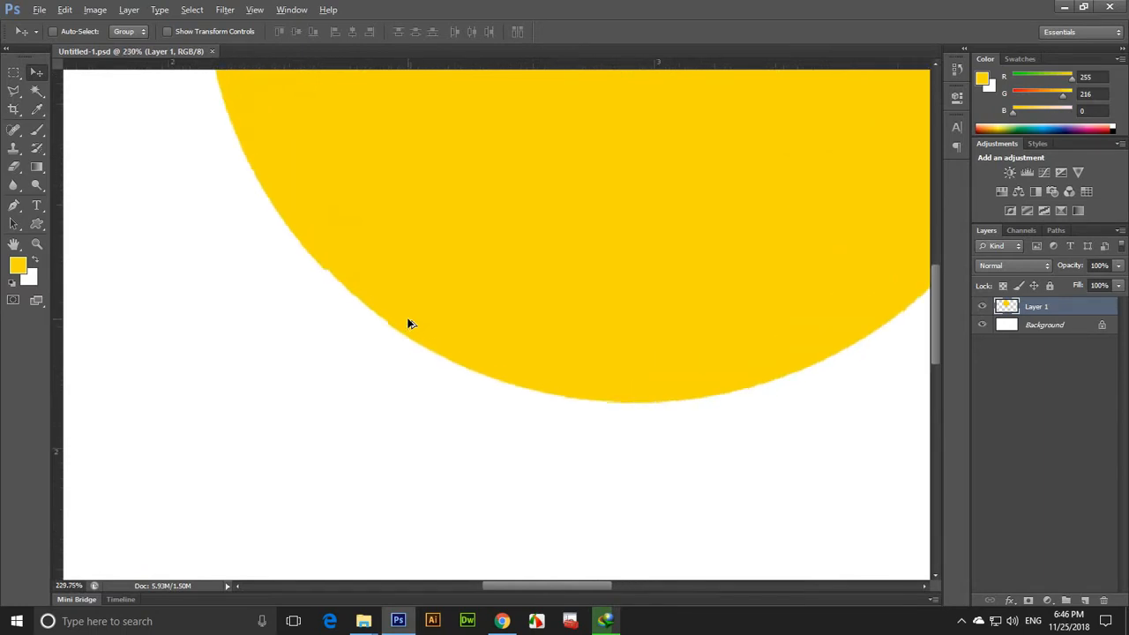
scroll(408, 324, down, 8)
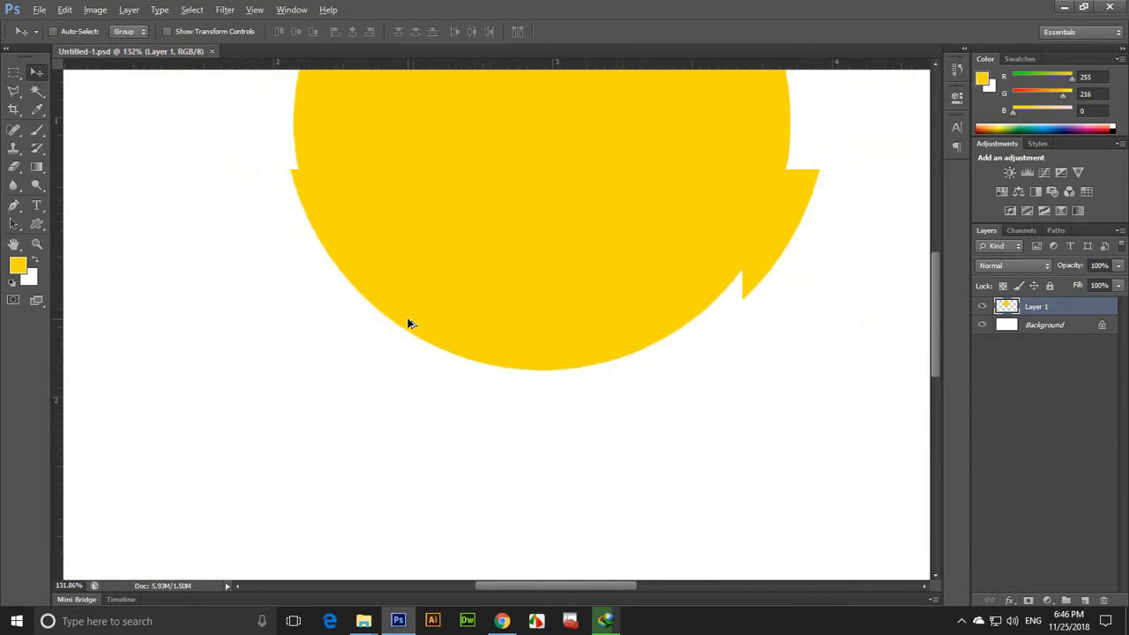
scroll(408, 323, down, 5)
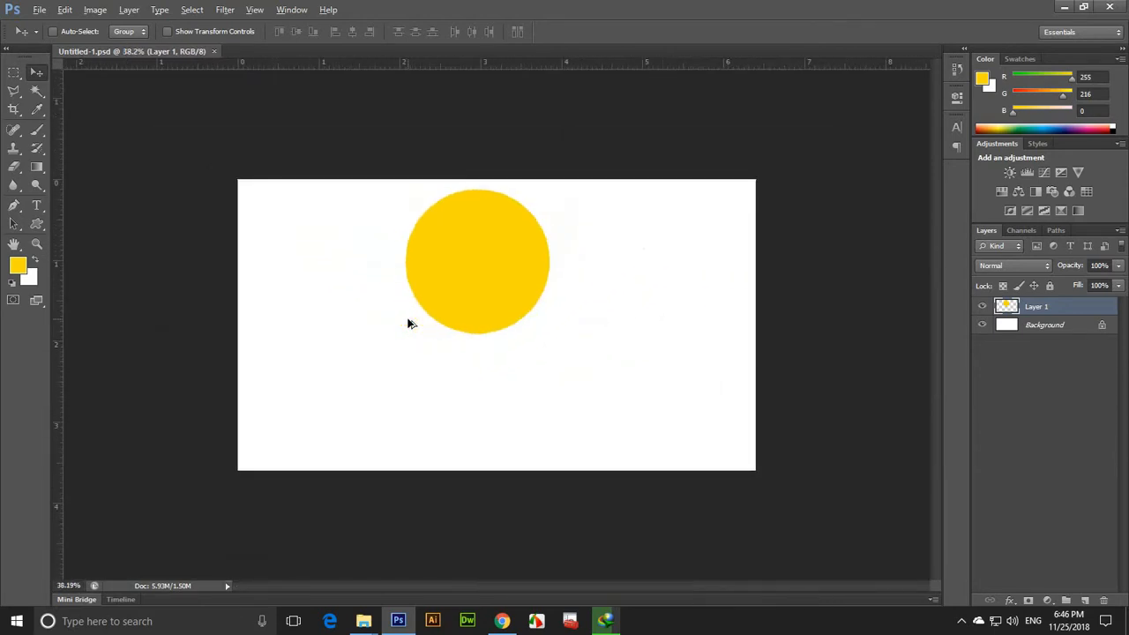
scroll(408, 324, up, 6)
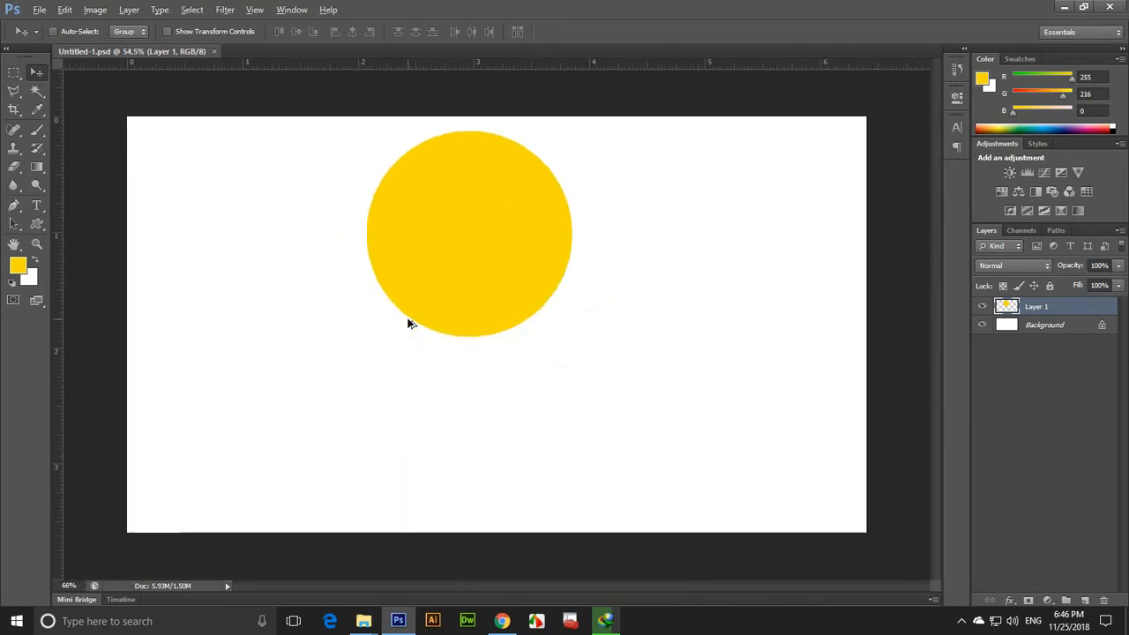
scroll(408, 324, down, 5)
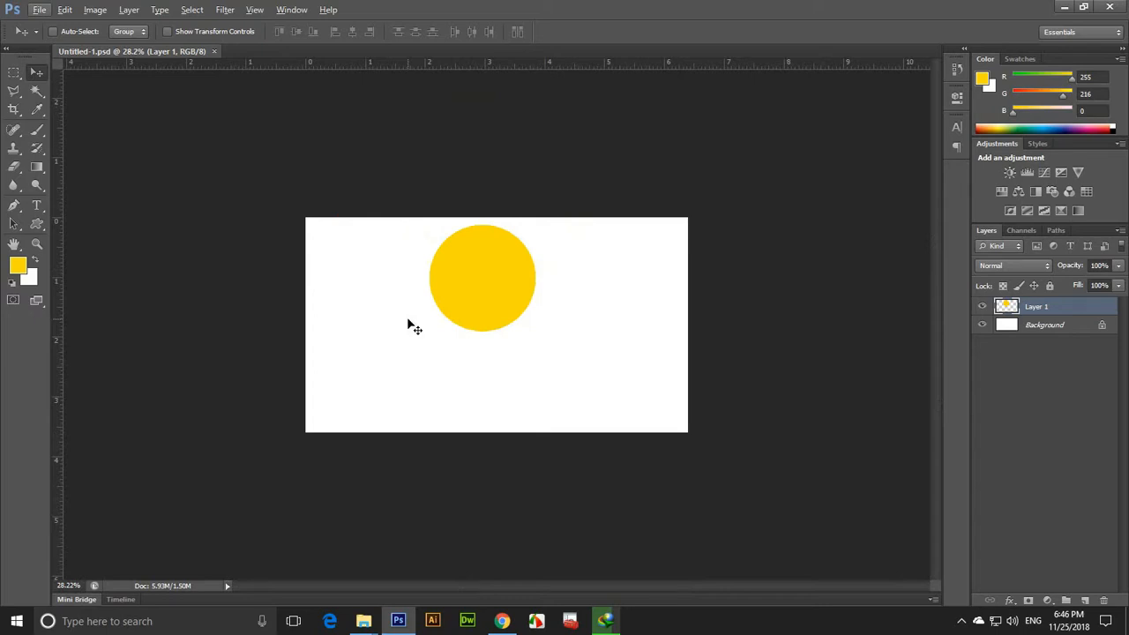
- Zoom the document out to 12.5%, back in to 50%, and fit the canvas on screen
key(ctrl+minus)
key(ctrl+minus)
key(ctrl+minus)
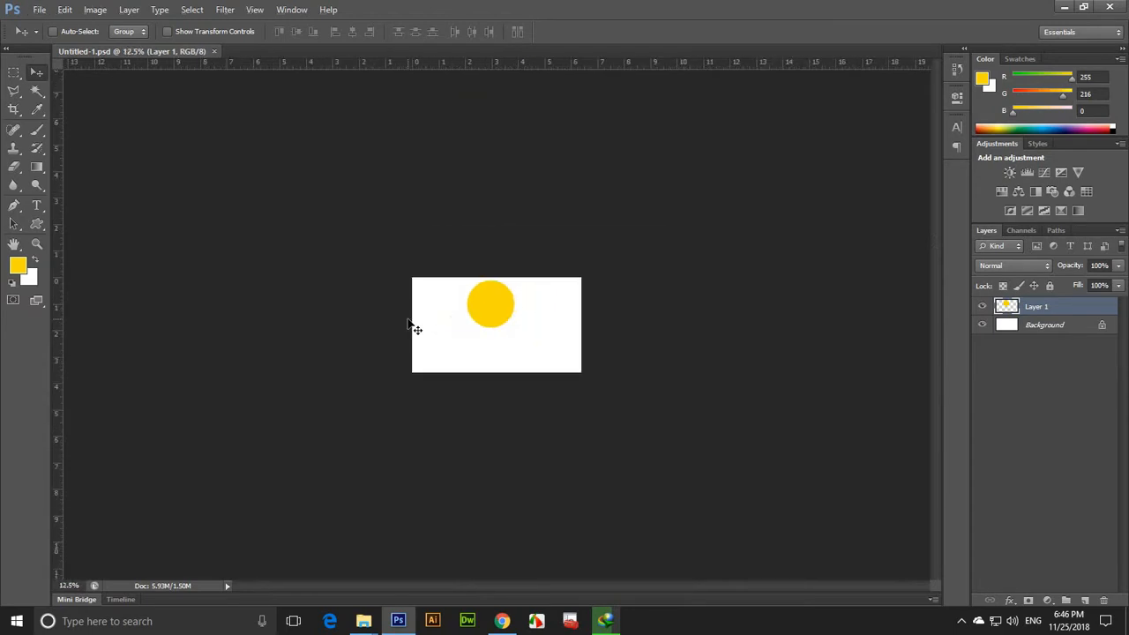
key(ctrl+plus)
key(ctrl+plus)
key(ctrl+plus)
key(ctrl+plus)
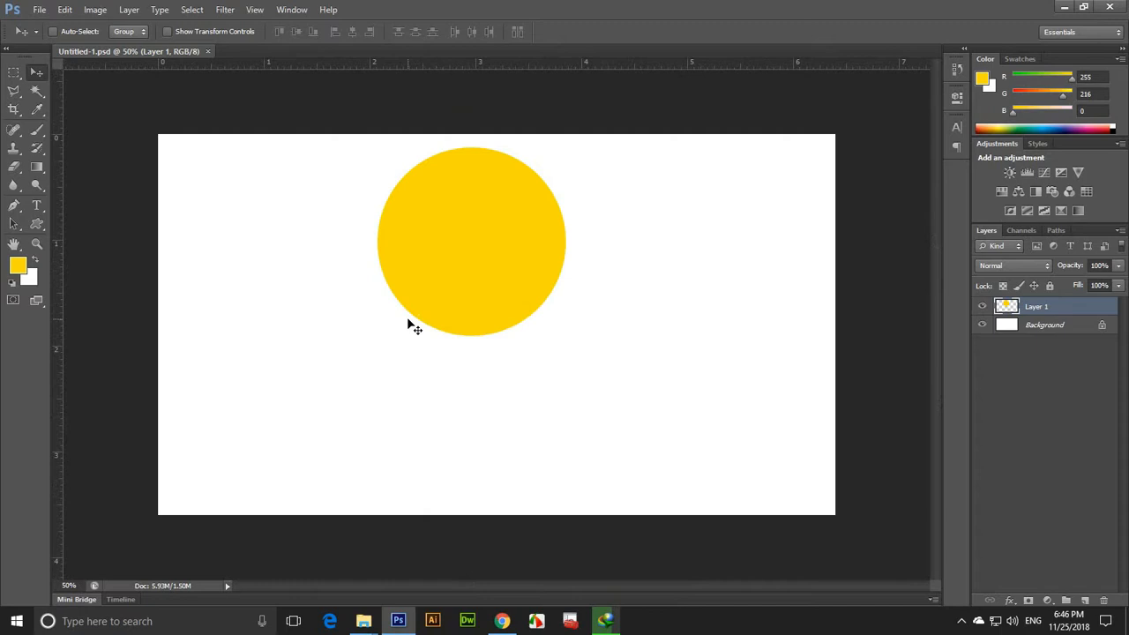
key(ctrl+0)
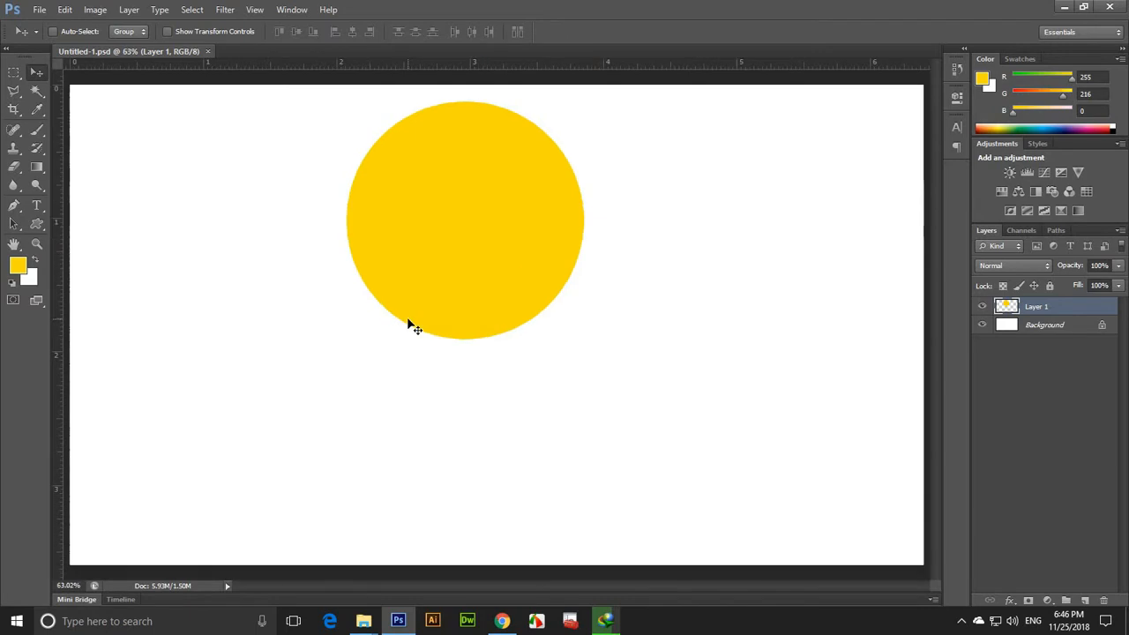
- Zoom the document out to 0.4% and fit the whole canvas back on screen
key(ctrl+minus)
key(ctrl+minus)
key(ctrl+minus)
key(ctrl+minus)
key(ctrl+minus)
key(ctrl+minus)
key(ctrl+minus)
key(ctrl+minus)
key(ctrl+minus)
key(ctrl+minus)
key(ctrl+minus)
key(ctrl+minus)
key(ctrl+minus)
key(ctrl+minus)
key(ctrl+minus)
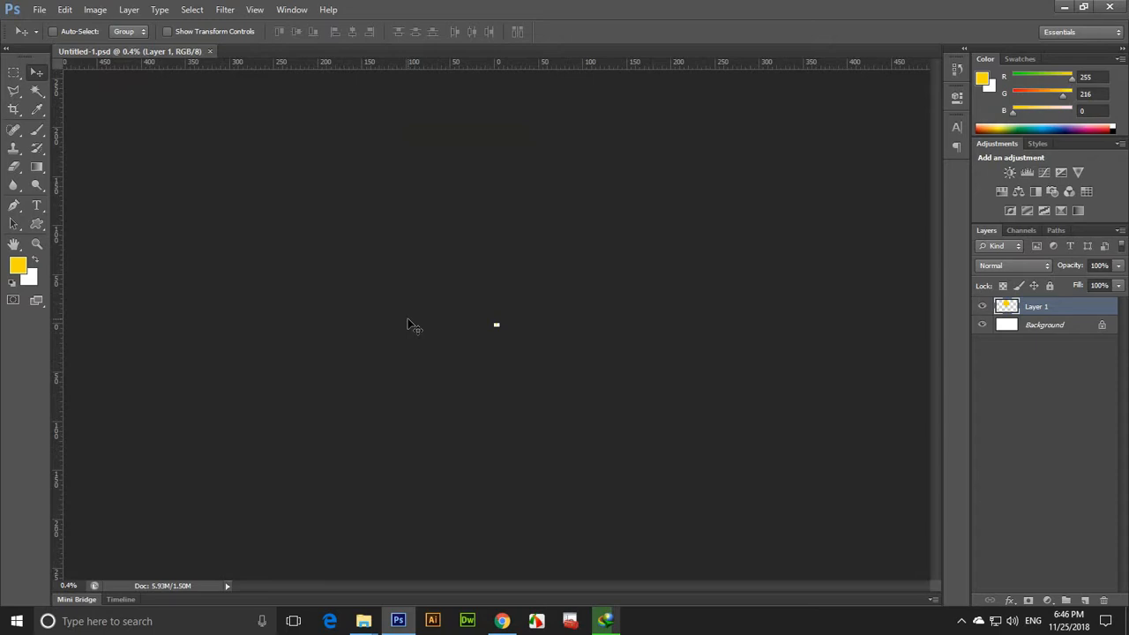
key(ctrl+0)
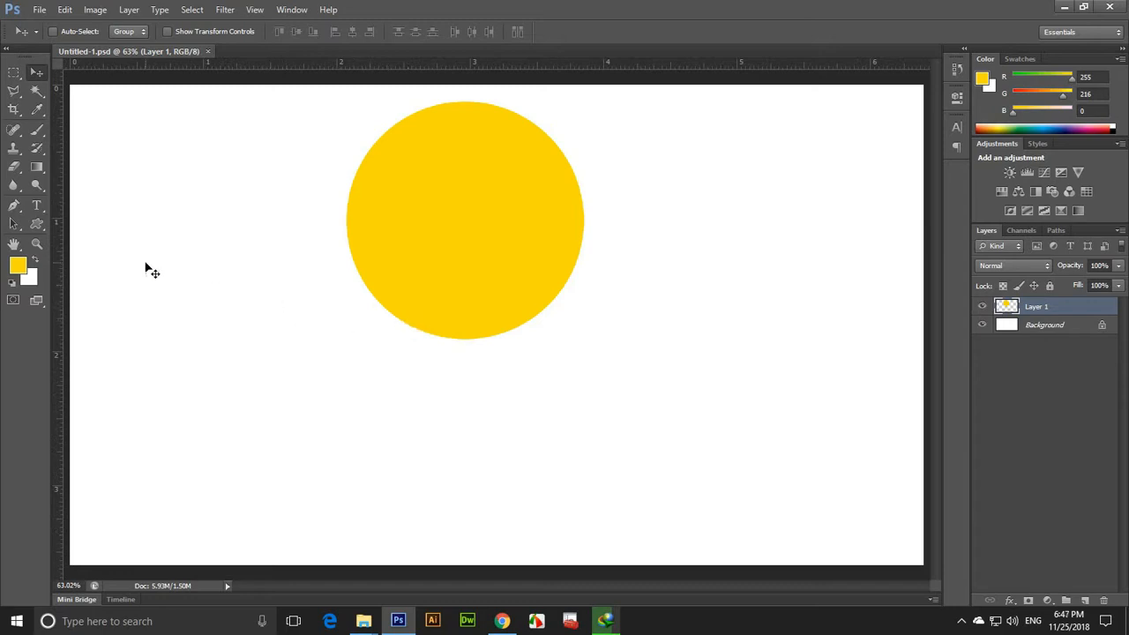
- Use the Zoom tool to magnify the circle's lower part to 3200%, and zoom back out to 50%
click(36, 246)
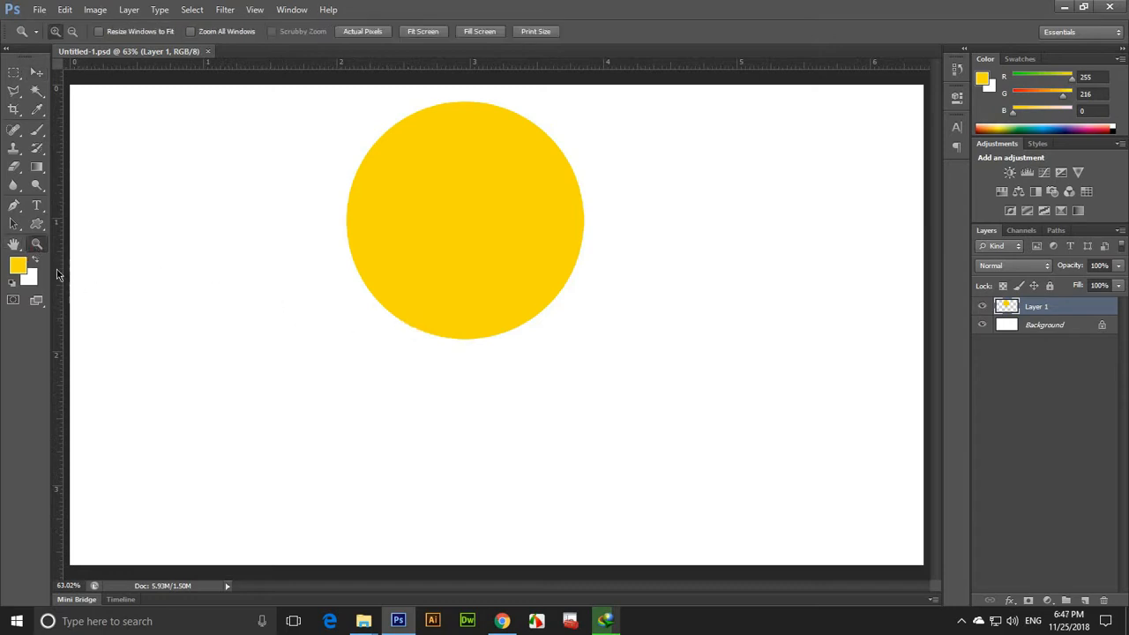
drag(450, 286, 512, 321)
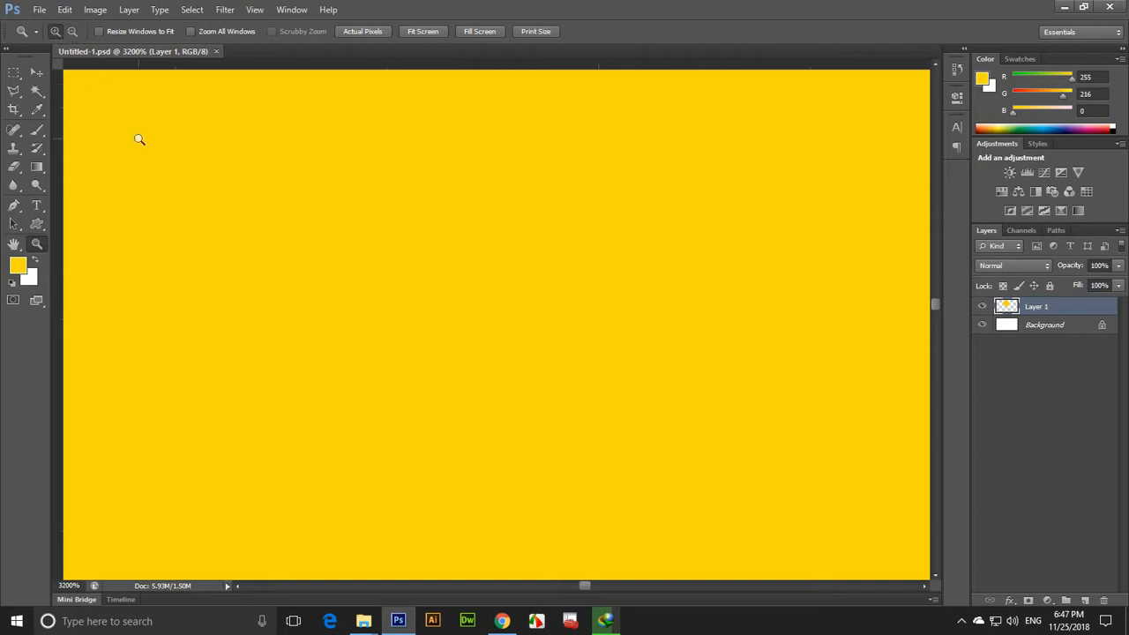
click(74, 32)
click(230, 240)
click(269, 286)
click(358, 339)
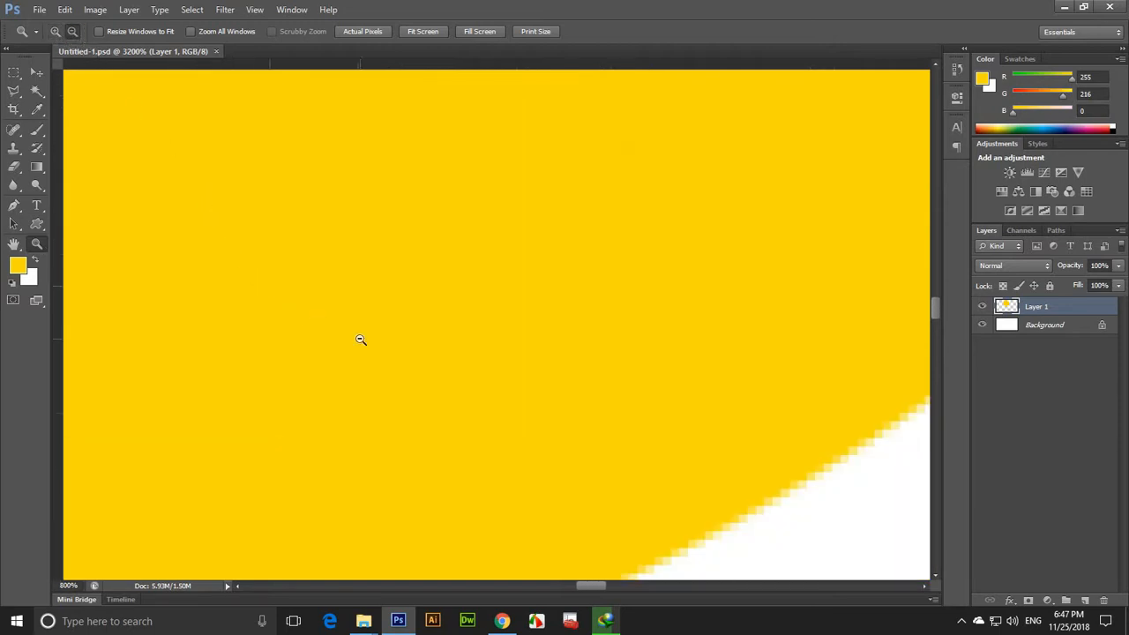
click(363, 340)
click(369, 342)
click(369, 342)
click(368, 342)
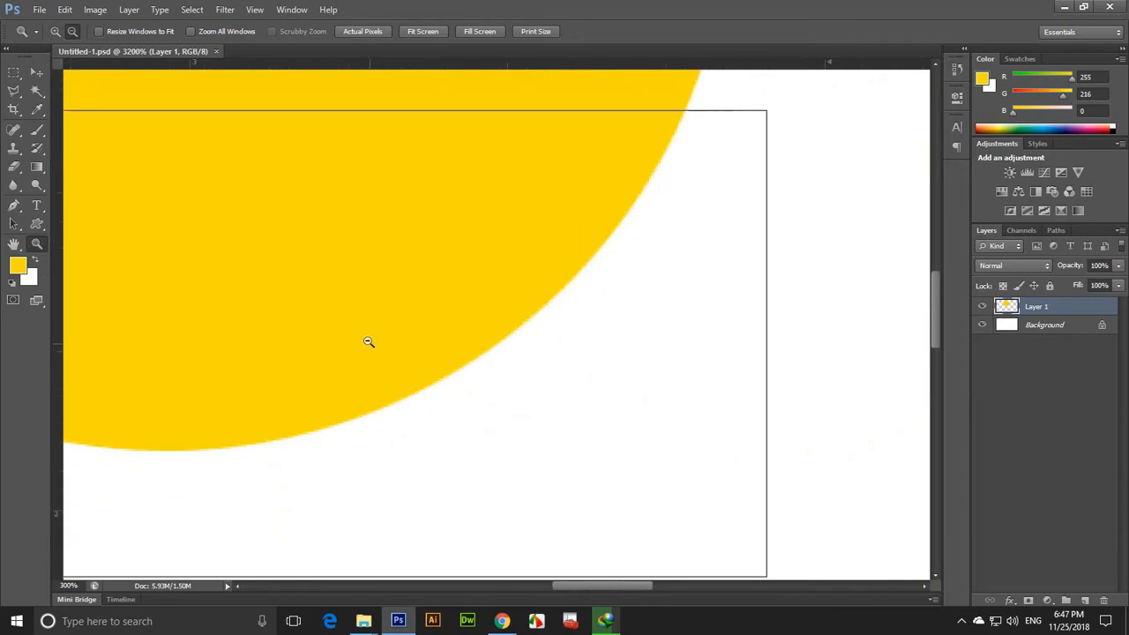
click(179, 177)
click(181, 177)
click(182, 180)
click(181, 181)
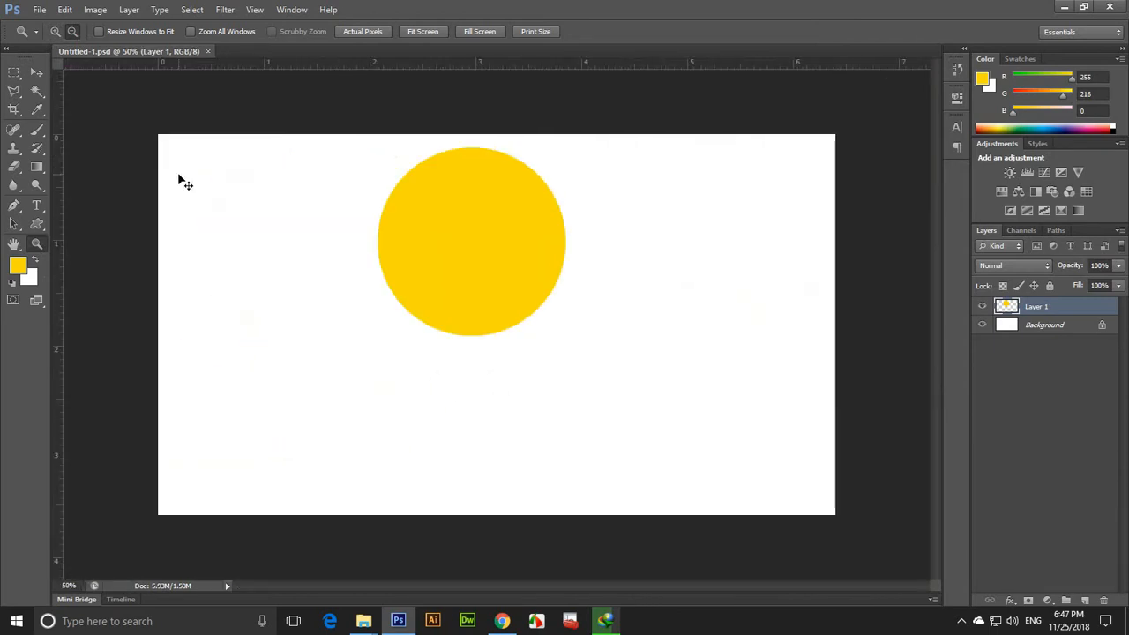
- Zoom the document out and back in by preset increments, ending at 50%
key(ctrl+minus)
key(ctrl+minus)
key(ctrl+plus)
key(ctrl+plus)
key(ctrl+plus)
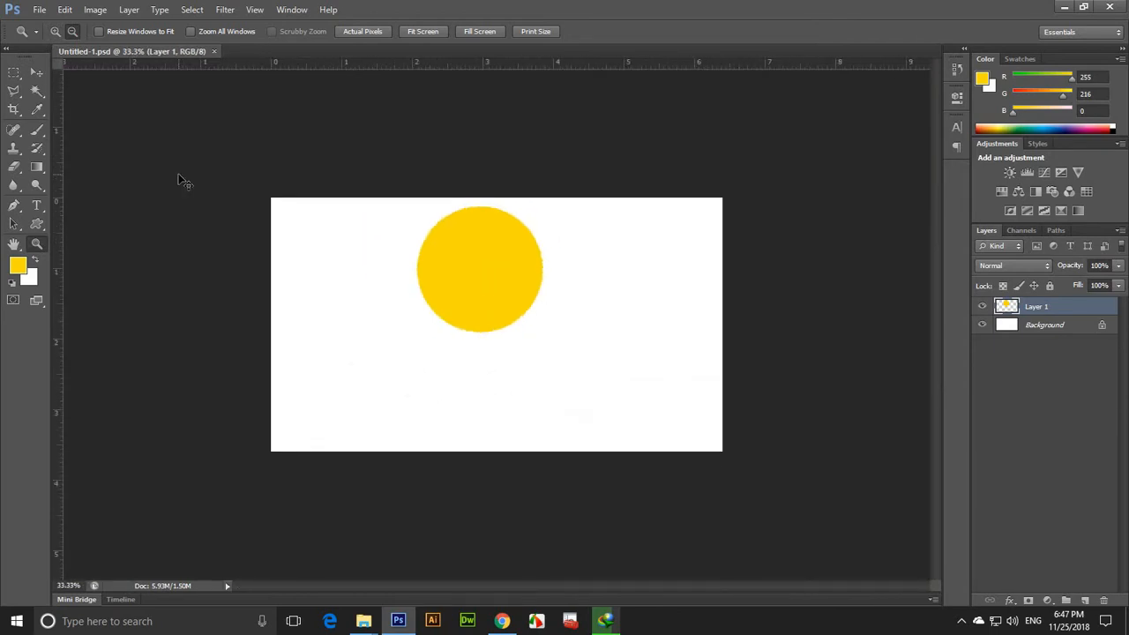
key(ctrl+minus)
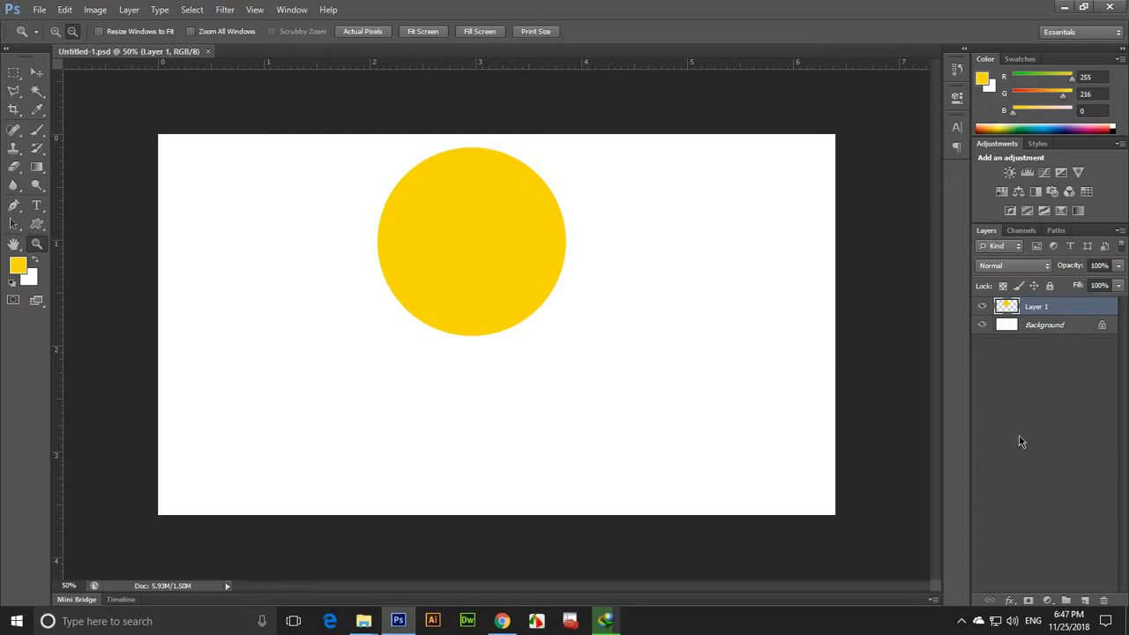
- Close the Layers panel and display it again
click(1119, 231)
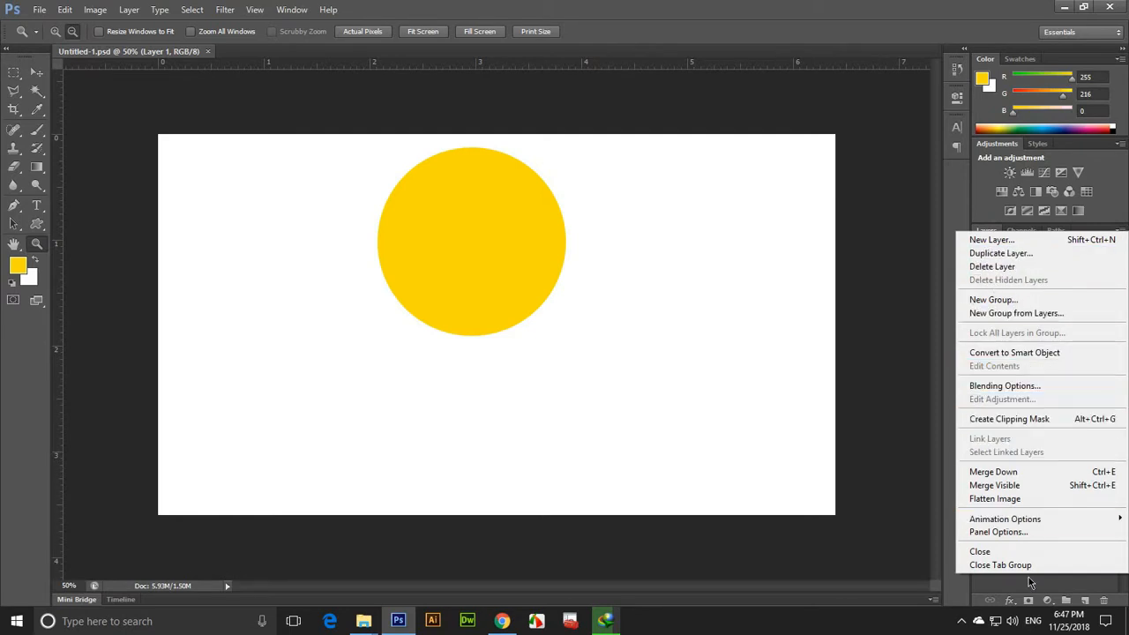
click(1016, 552)
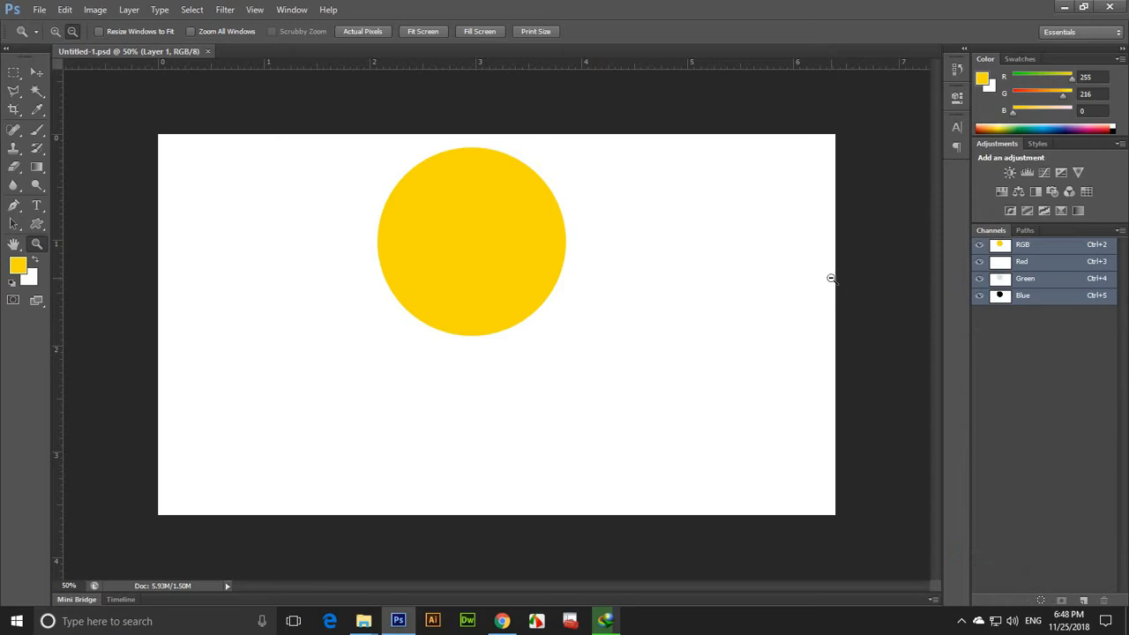
click(291, 10)
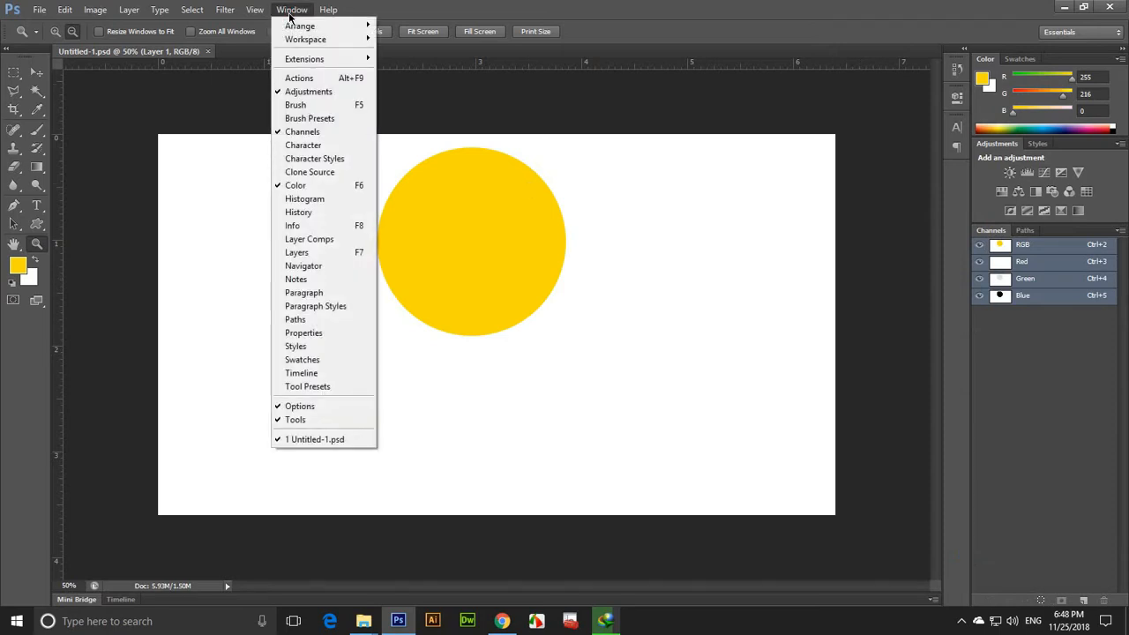
click(299, 253)
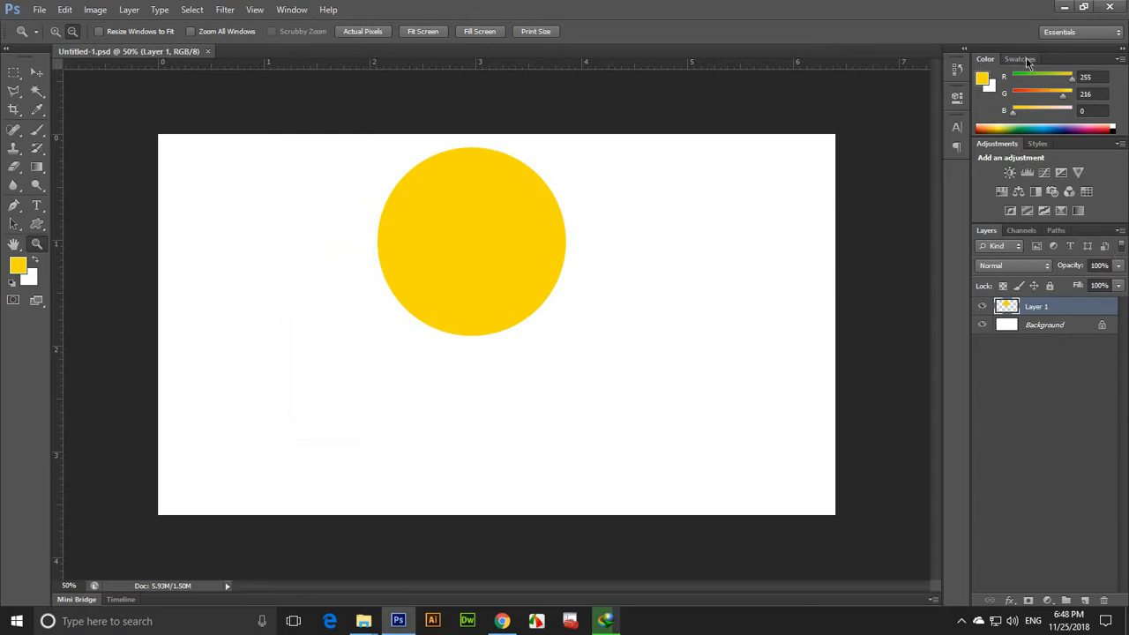
click(280, 18)
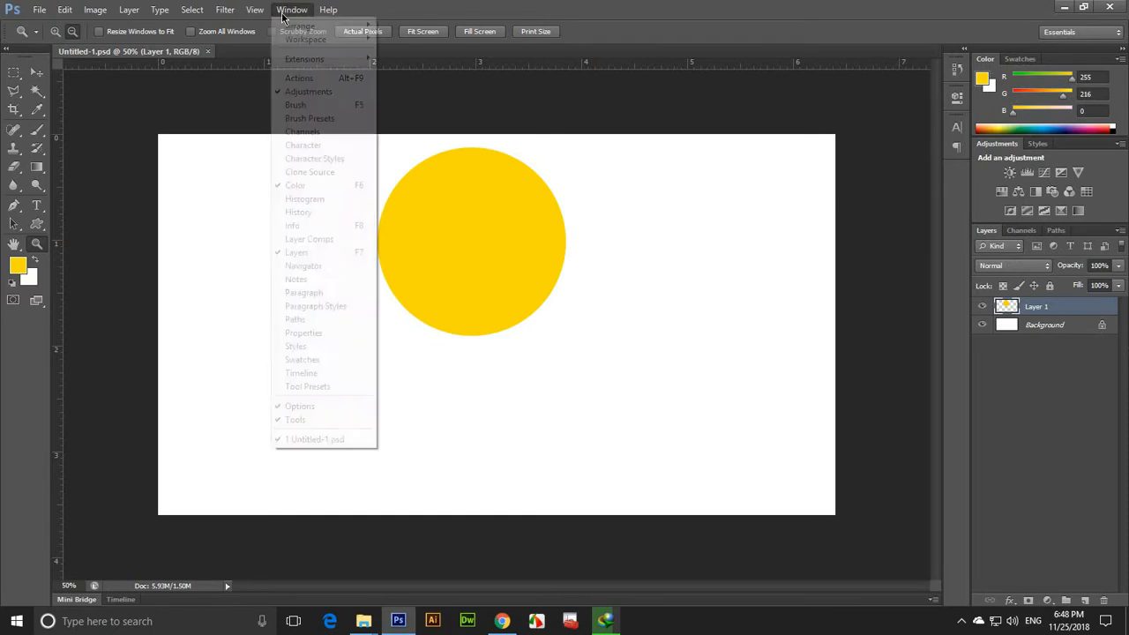
click(484, 6)
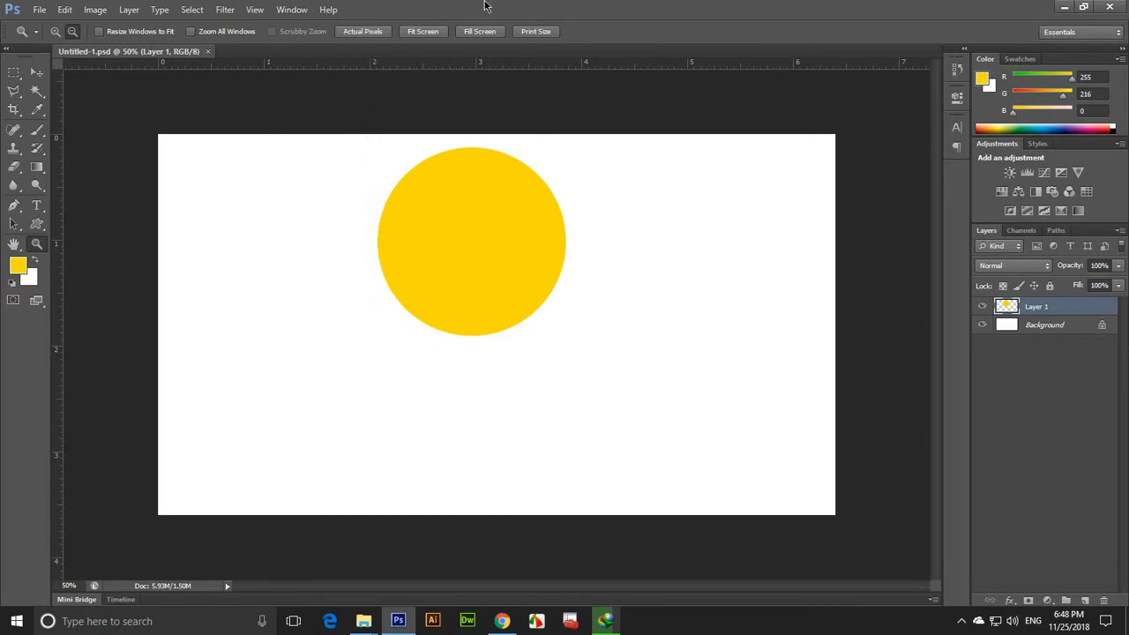
- Move the yellow circle on Layer 1 slightly to the right with the Move tool
click(37, 72)
drag(396, 278, 472, 256)
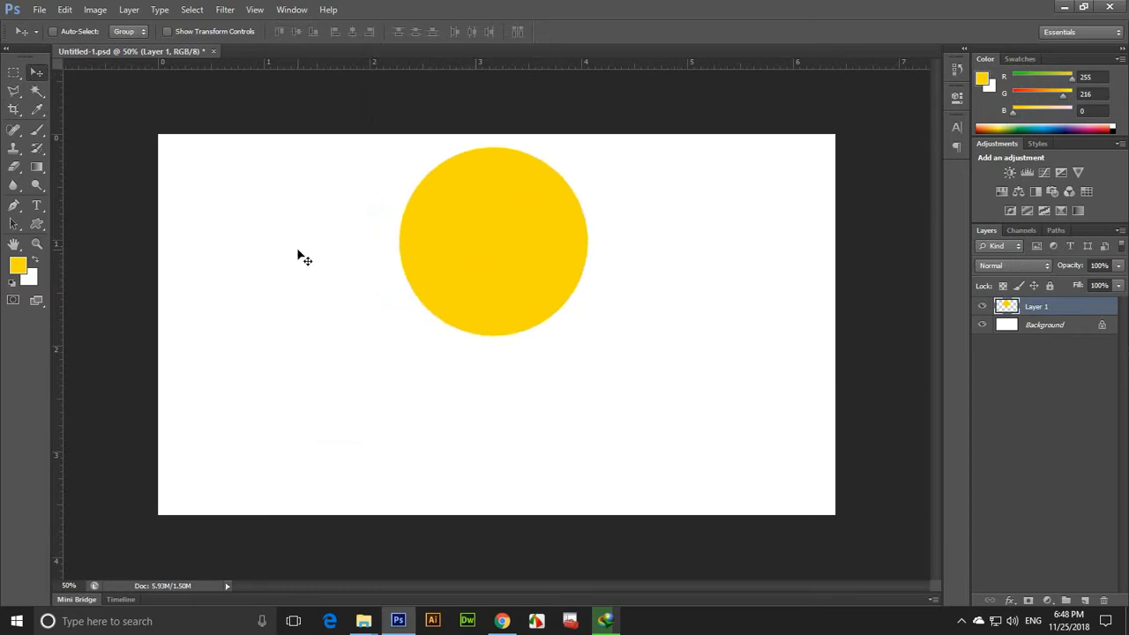
- Try the Rectangular, Elliptical and Single Row Marquee tools in turn, and return to the Rectangular Marquee
click(19, 77)
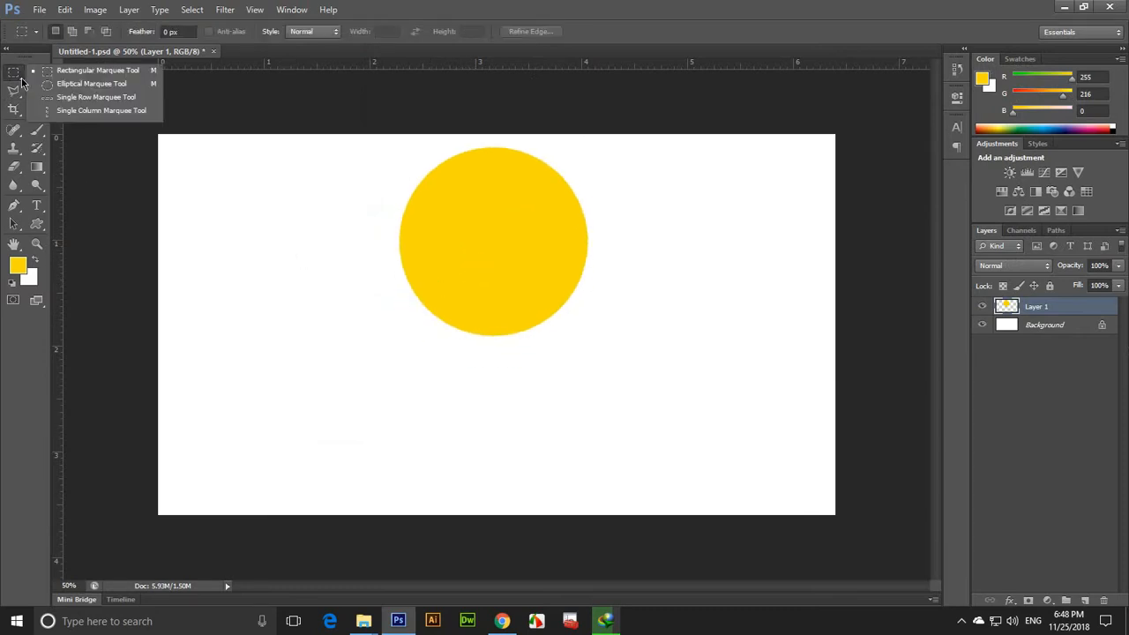
click(59, 74)
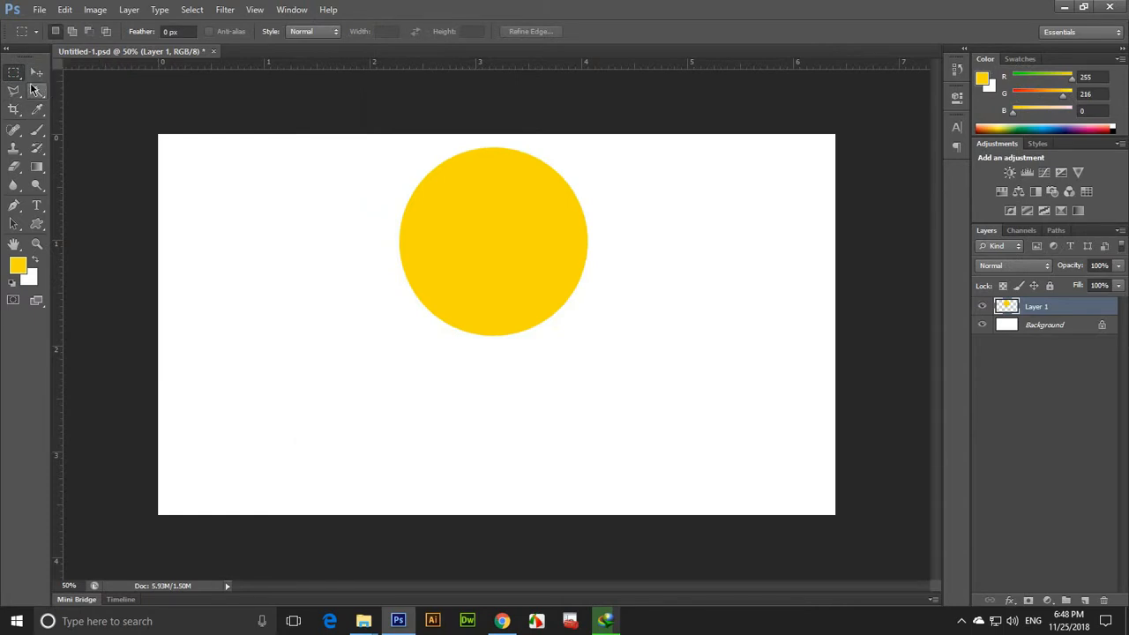
click(17, 80)
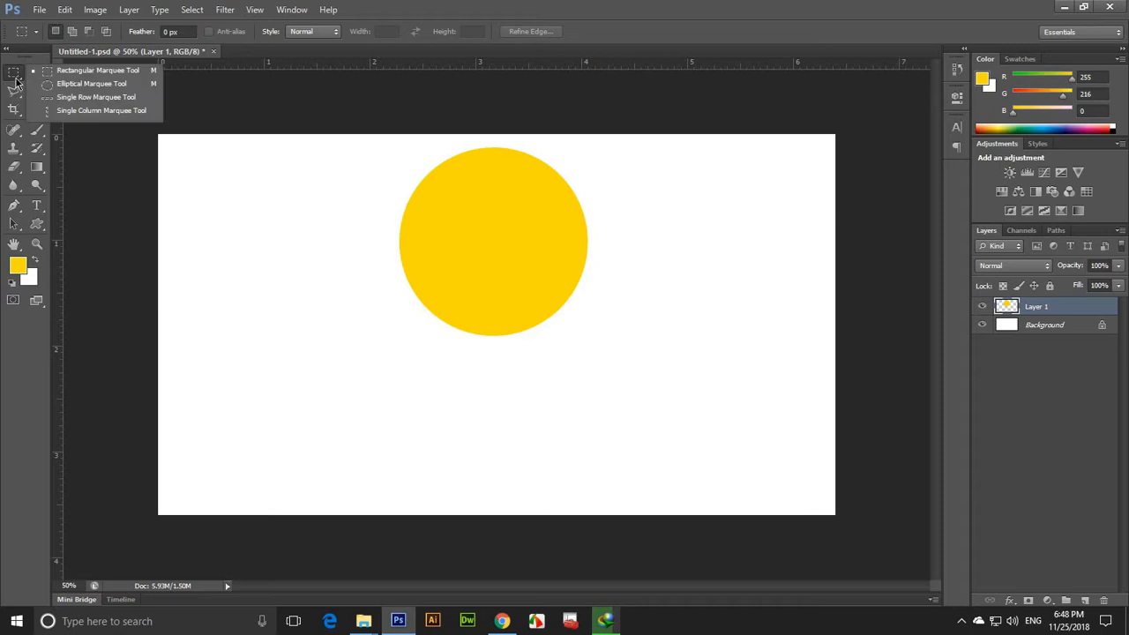
click(78, 83)
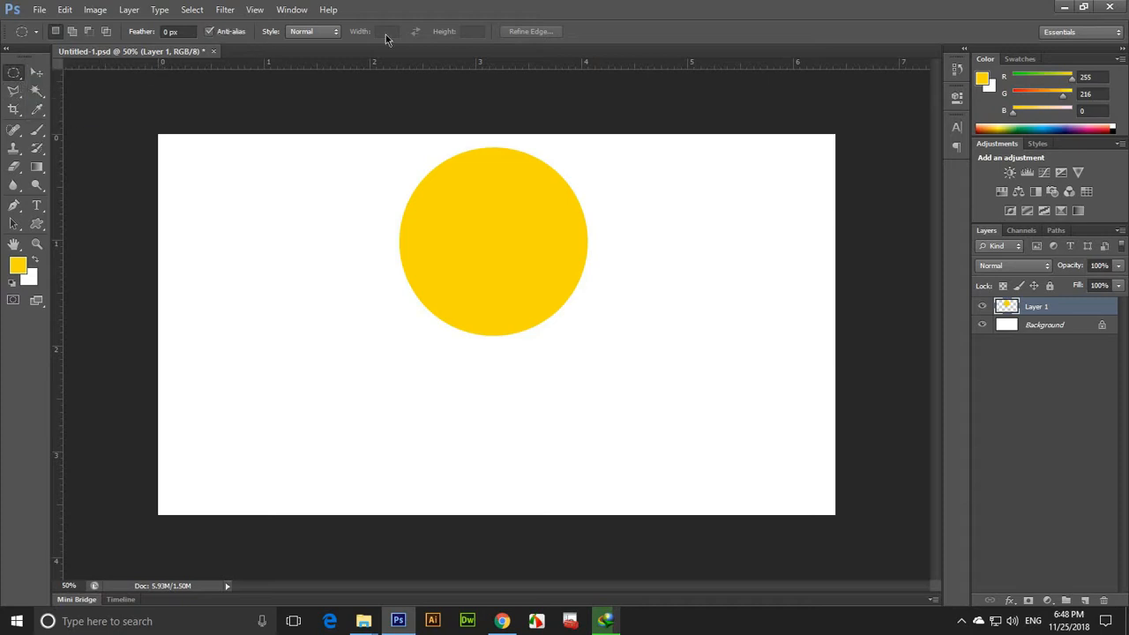
click(14, 73)
click(28, 97)
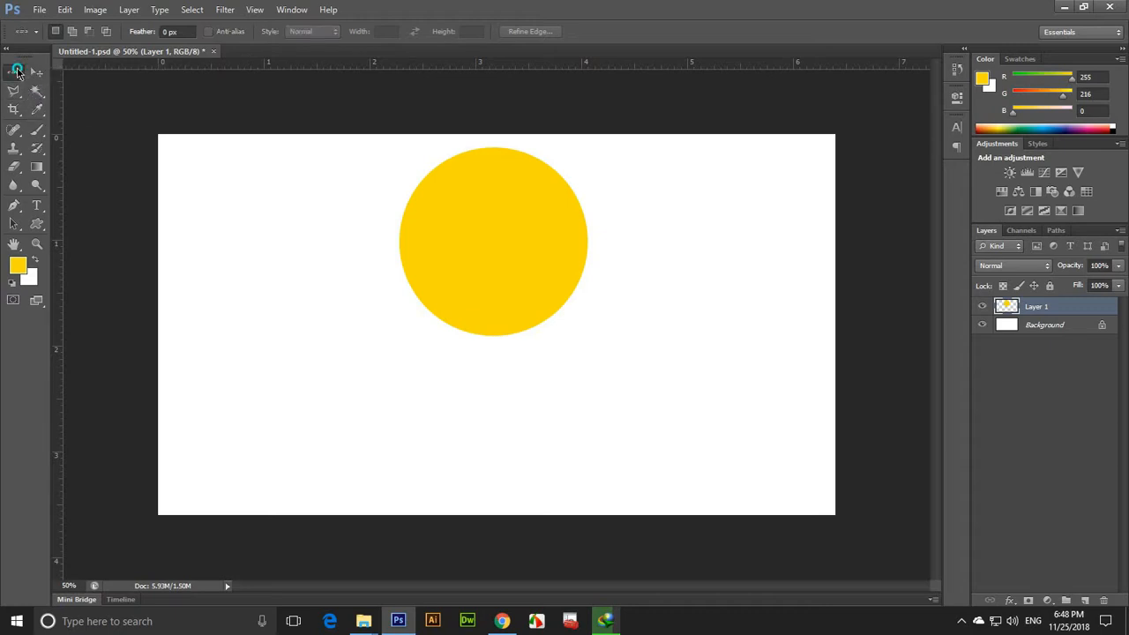
click(17, 73)
click(44, 71)
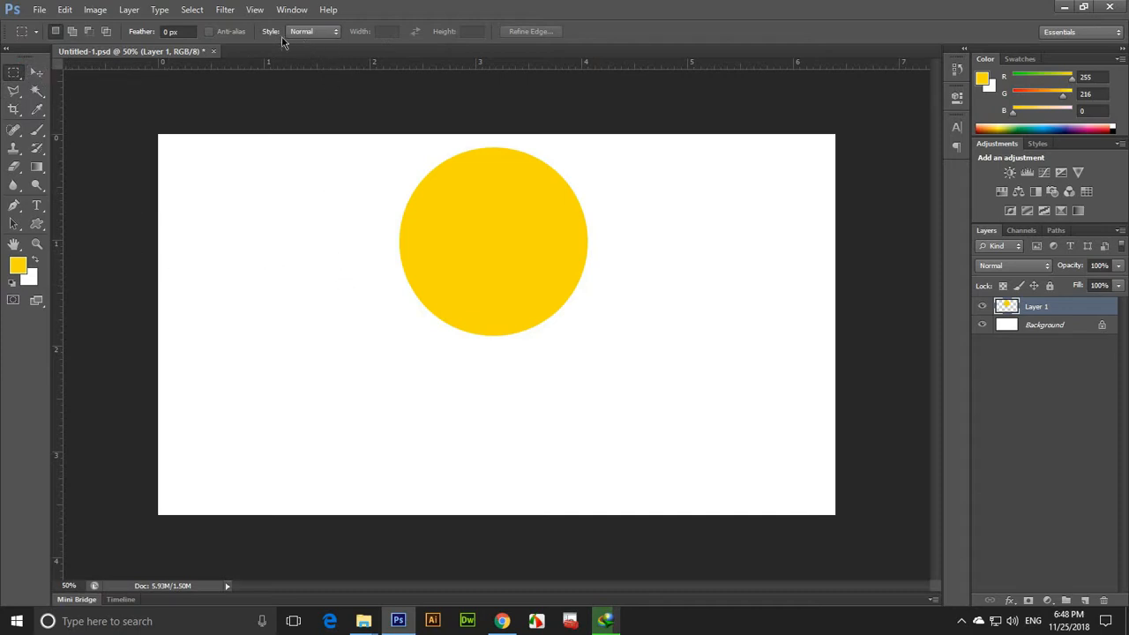
click(72, 34)
- Draw a circular Elliptical Marquee selection beside the yellow circle's left edge, slightly larger than it, and add a new layer
right_click(14, 71)
click(97, 86)
drag(206, 176, 404, 380)
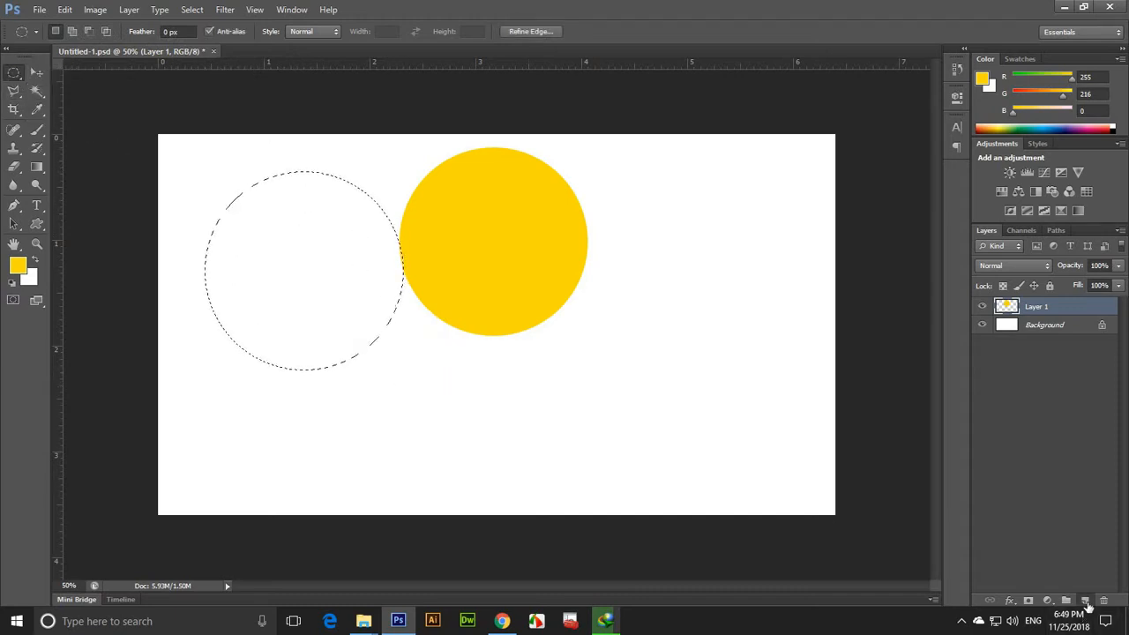
click(1084, 600)
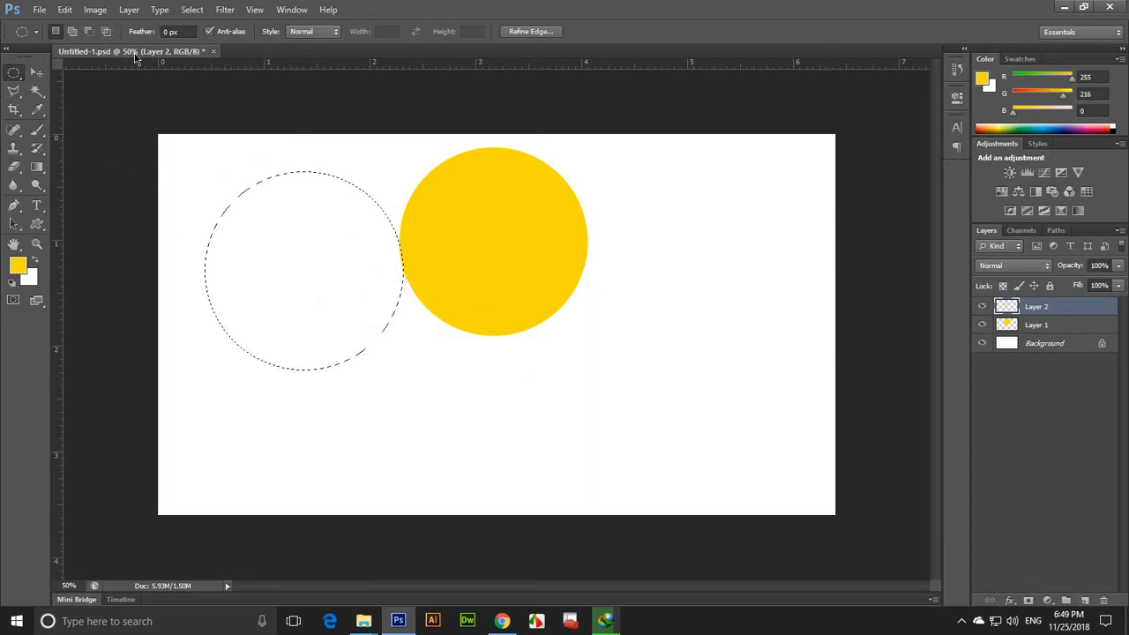
- Set the Elliptical Marquee feather to 10 px and fill the circular selection on Layer 2 with the yellow foreground colour
click(168, 32)
text(10)
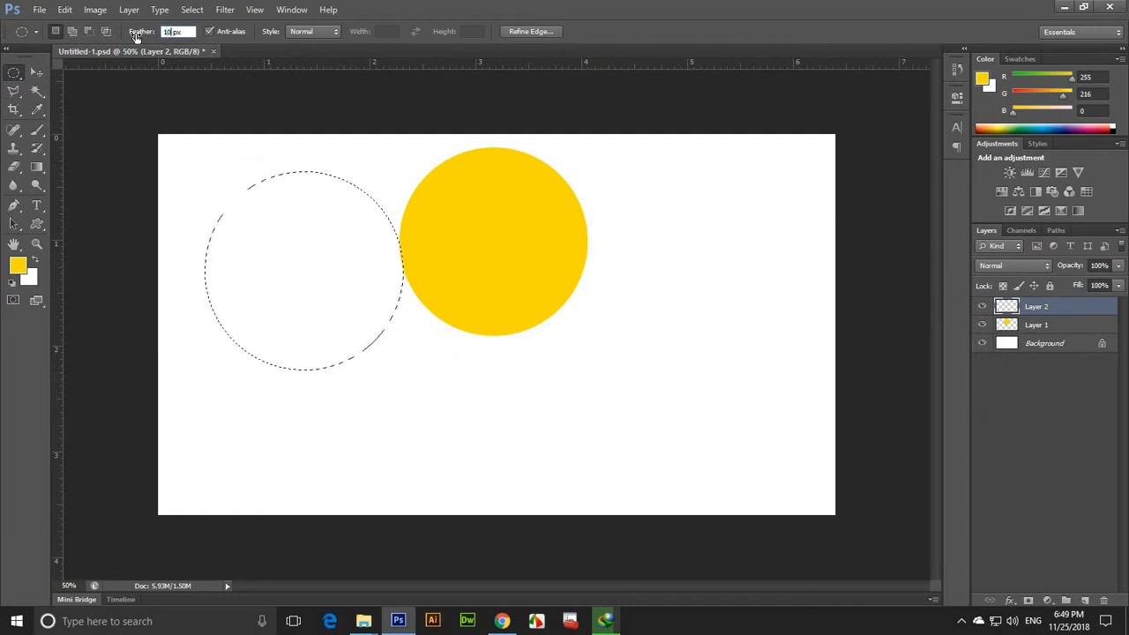
key(Return)
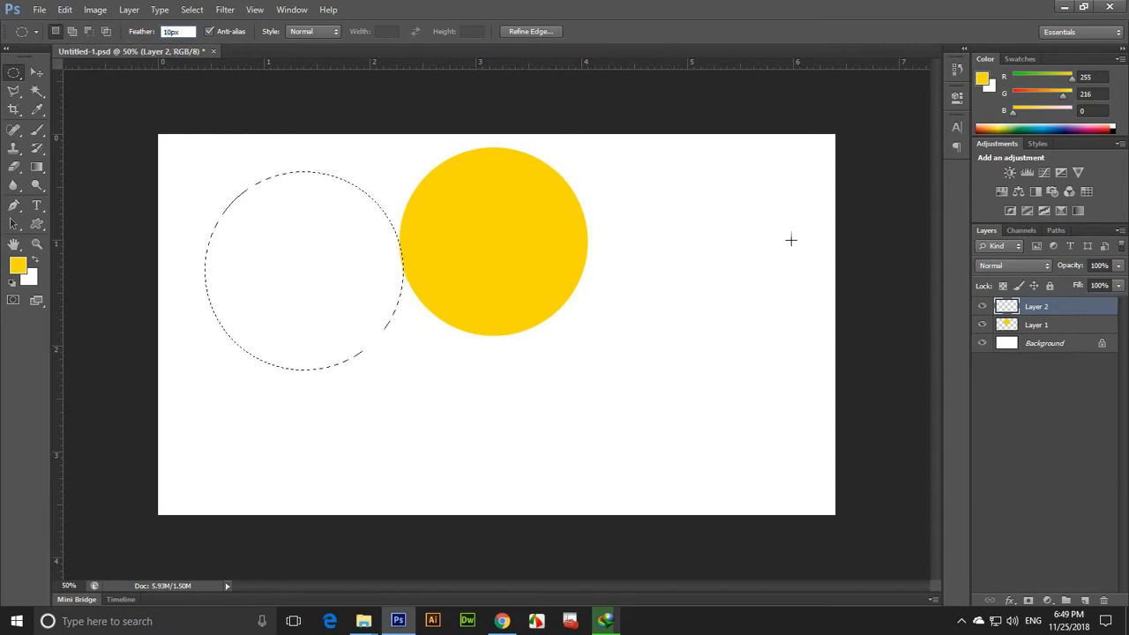
click(1023, 322)
click(1025, 306)
key(alt+BackSpace)
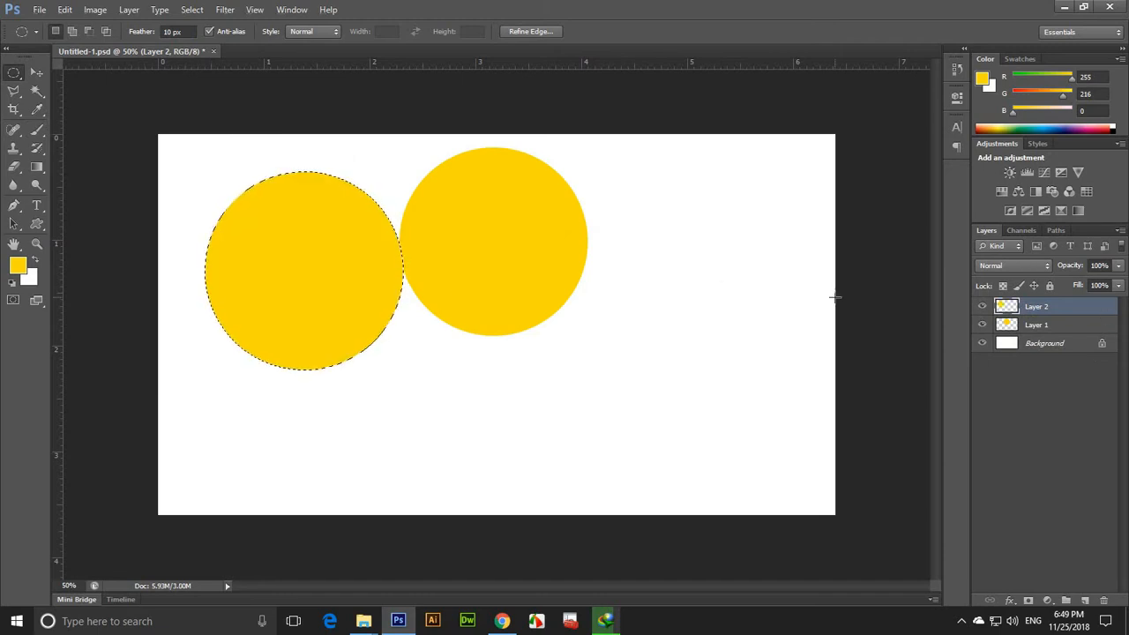
- Deselect the newly filled circle and examine its edge up close where it meets the circle on Layer 1
scroll(393, 319, up, 5)
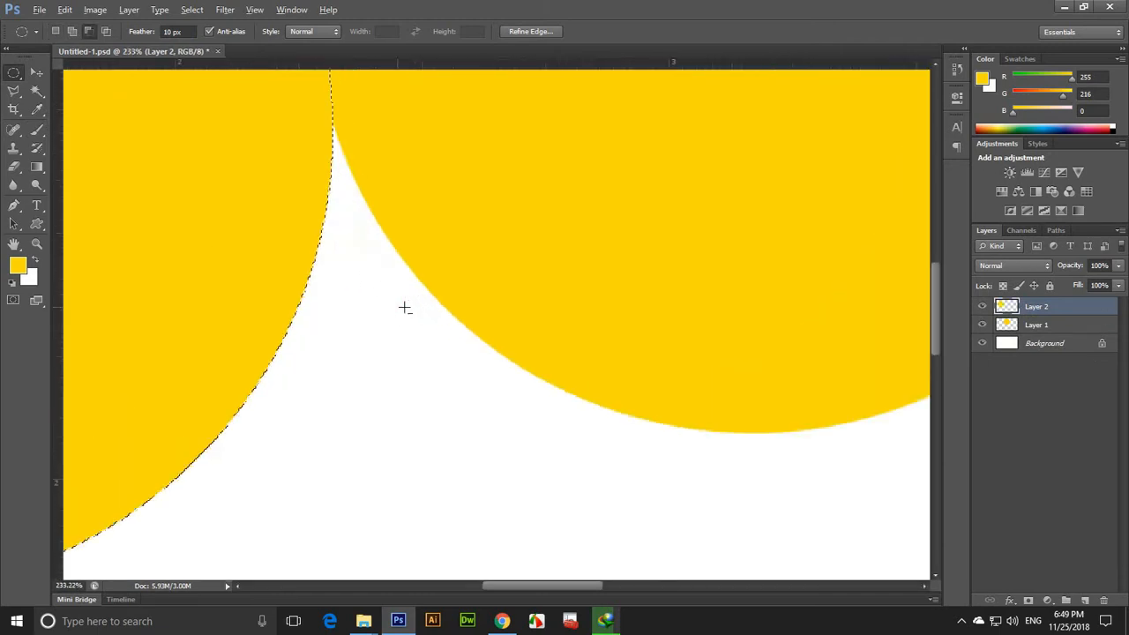
key(ctrl+d)
key(v)
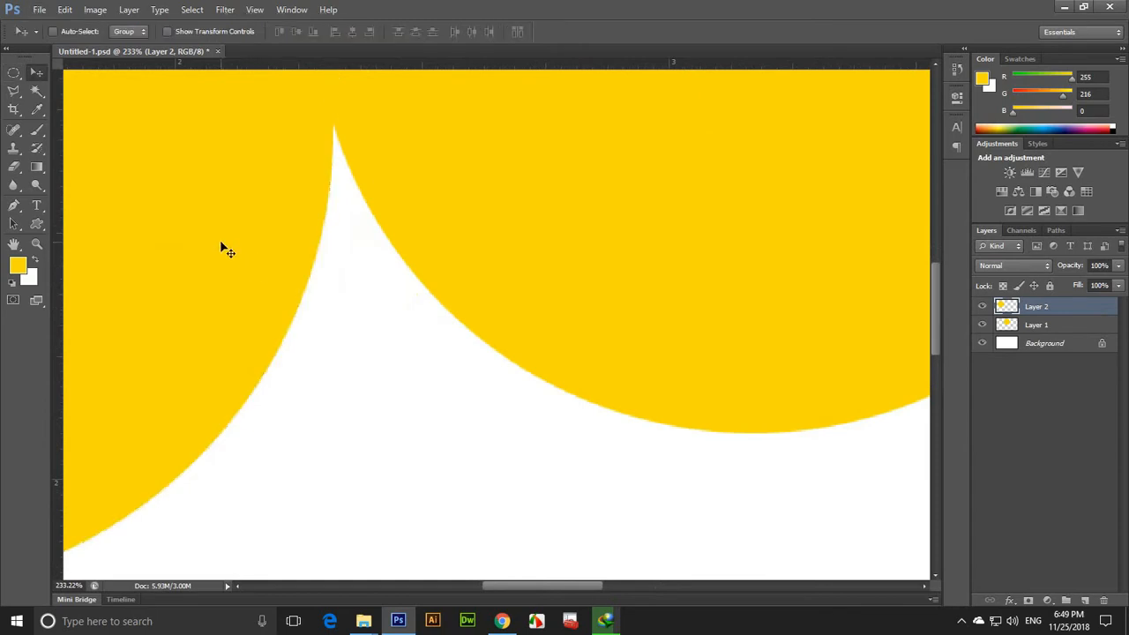
drag(222, 246, 540, 418)
key(ctrl+minus)
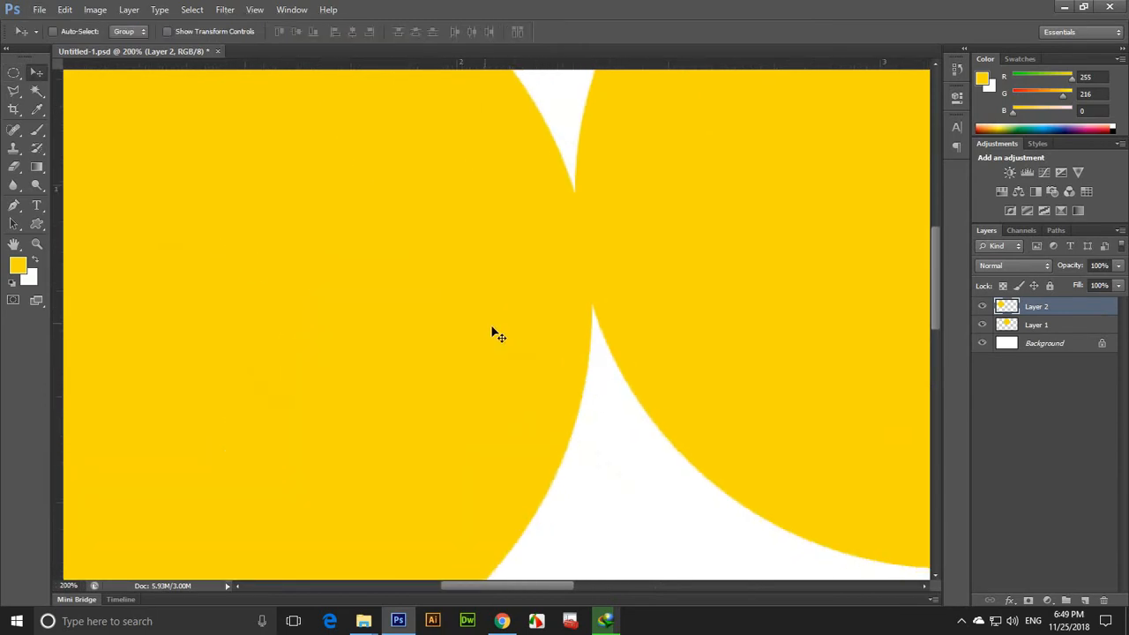
right_click(420, 309)
click(426, 318)
key(ctrl+minus)
key(ctrl+minus)
key(ctrl+minus)
- Draw a feathered circular marquee selection about 1.3 in across beside the Layer 1 circle's right edge and fill it with yellow on Layer 2
click(15, 73)
drag(723, 190, 575, 359)
click(1010, 599)
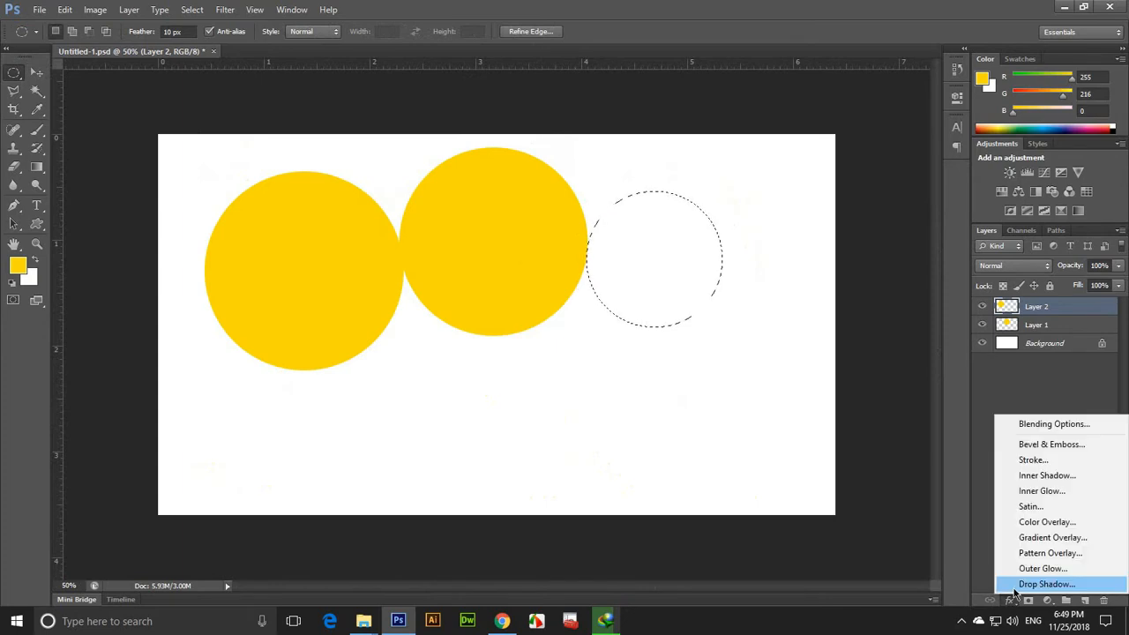
click(1041, 307)
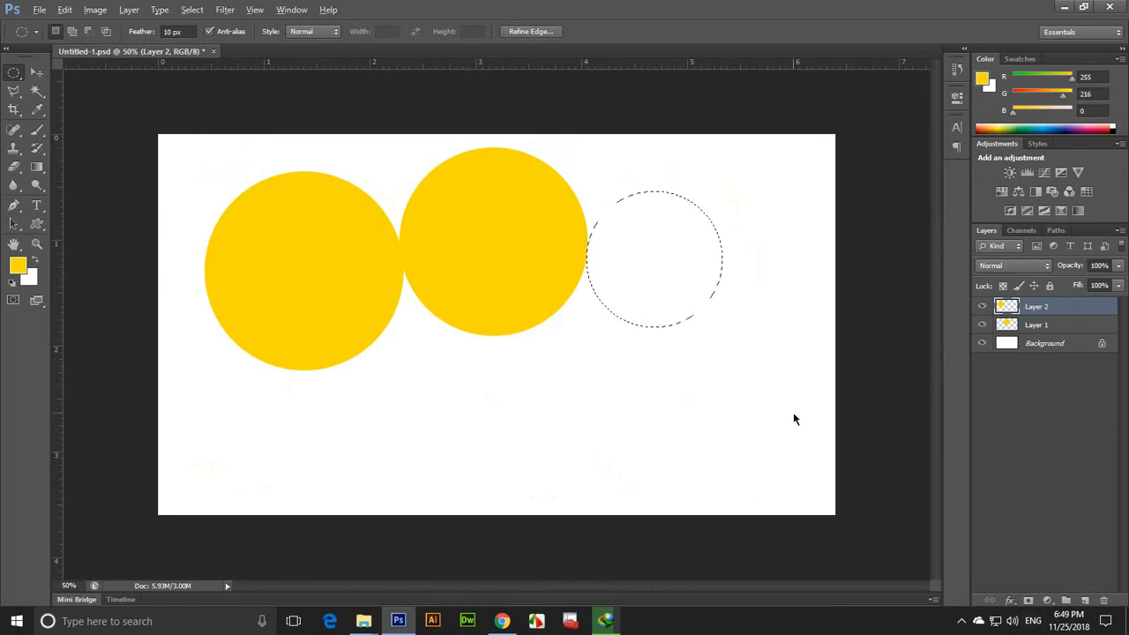
key(alt+BackSpace)
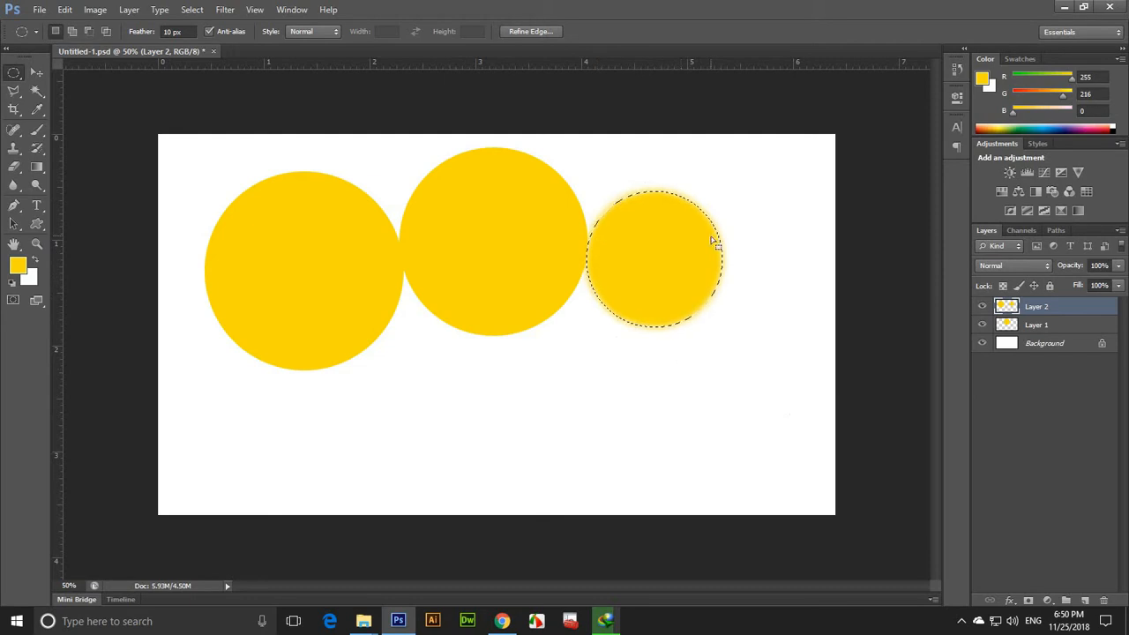
- Move the soft-edged circle on Layer 2 right and slightly up, away from the Layer 1 circle, and deselect it
scroll(726, 237, up, 10)
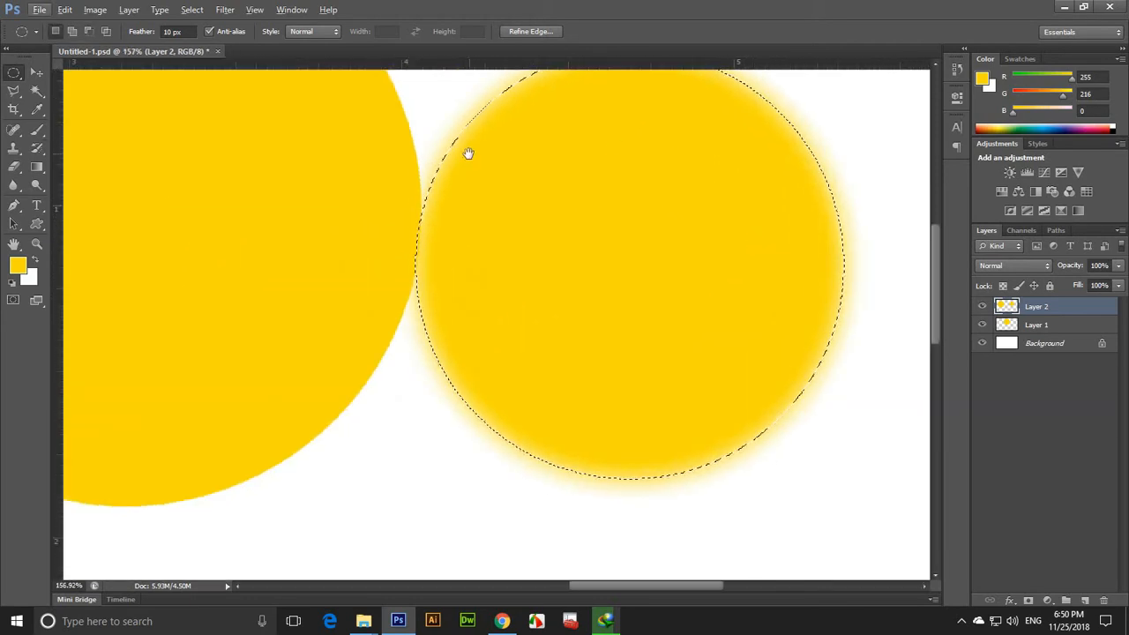
scroll(466, 154, up, 2)
drag(467, 154, 447, 294)
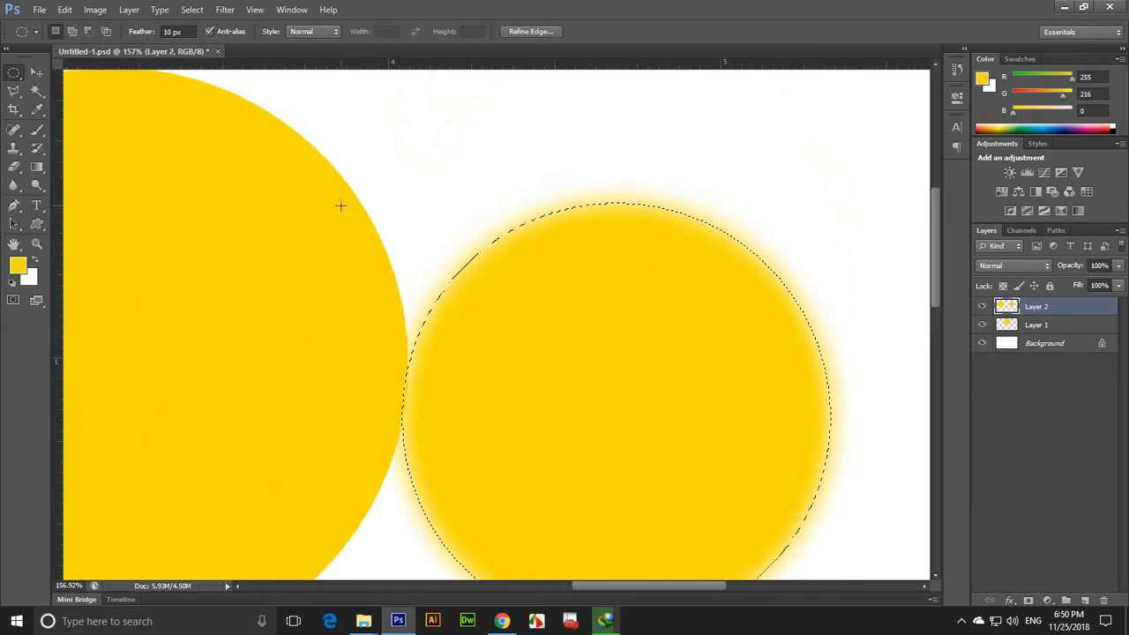
key(v)
drag(680, 307, 702, 299)
key(ctrl+minus)
key(ctrl+minus)
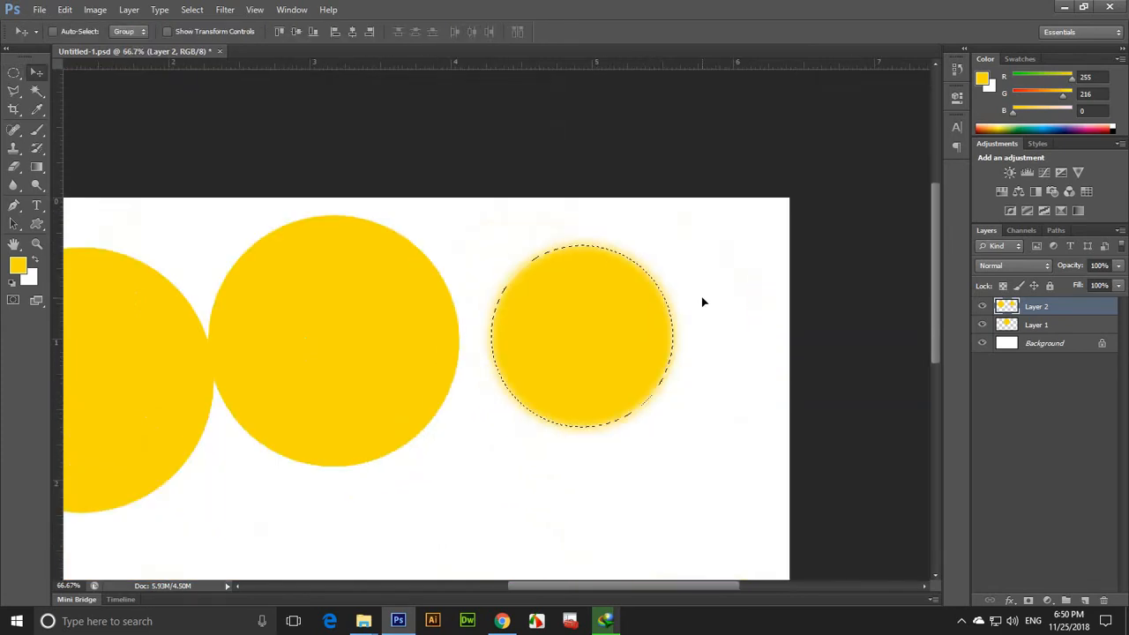
drag(615, 350, 655, 336)
key(ctrl+d)
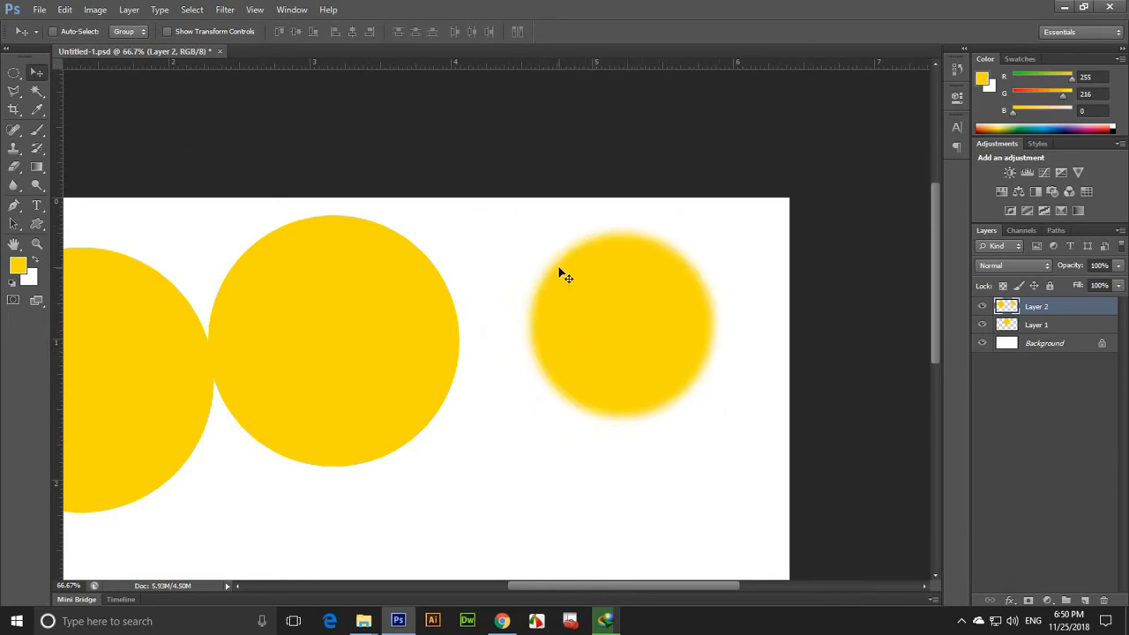
- Try the Elliptical Marquee's Fixed Ratio style at 1:1 with a selection below the middle circle, and deselect it
drag(14, 74, 49, 84)
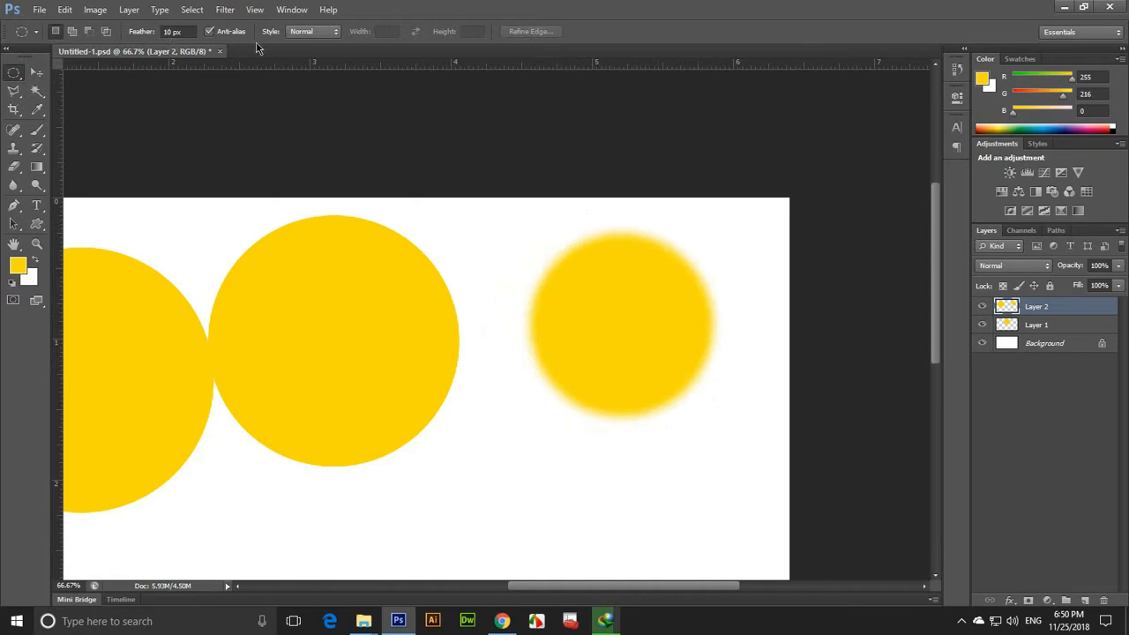
click(307, 31)
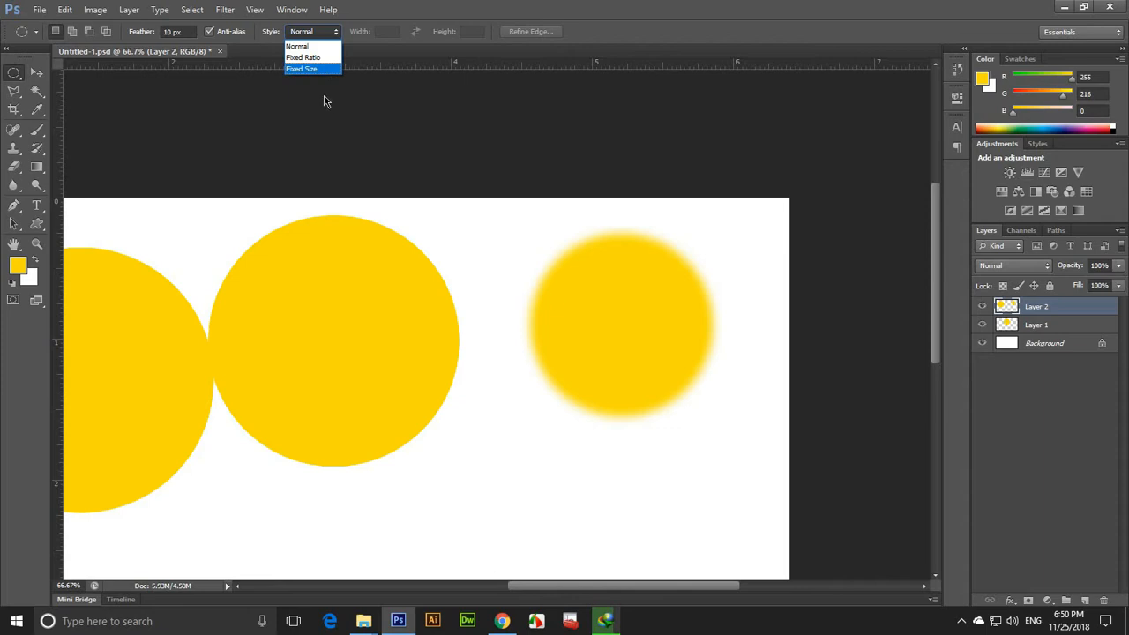
click(318, 59)
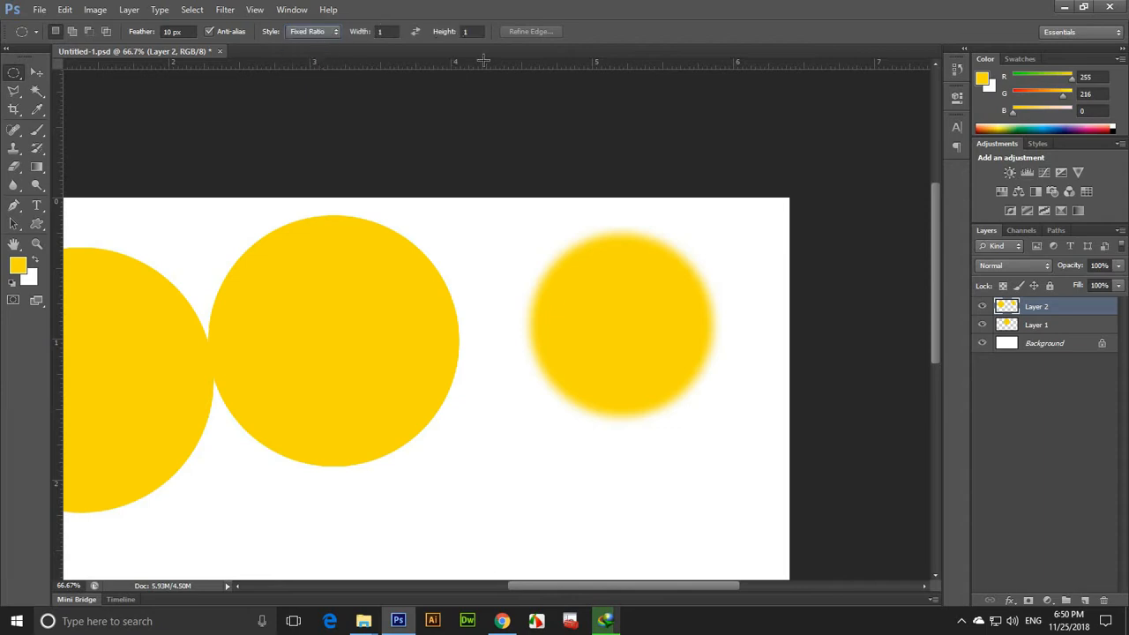
key(ctrl+minus)
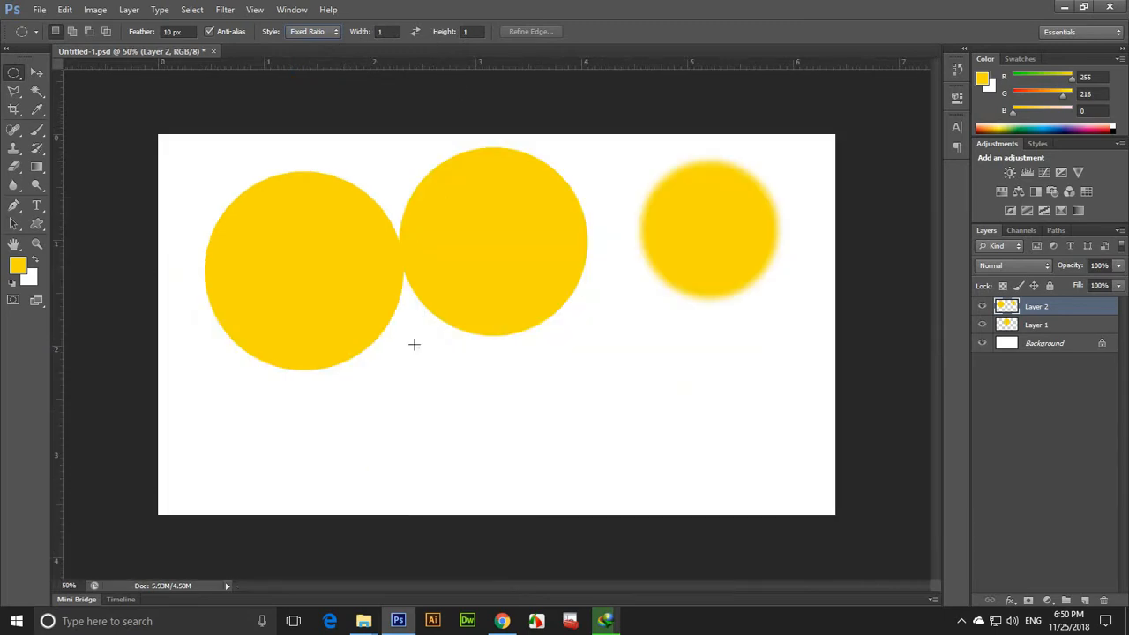
drag(395, 309, 679, 451)
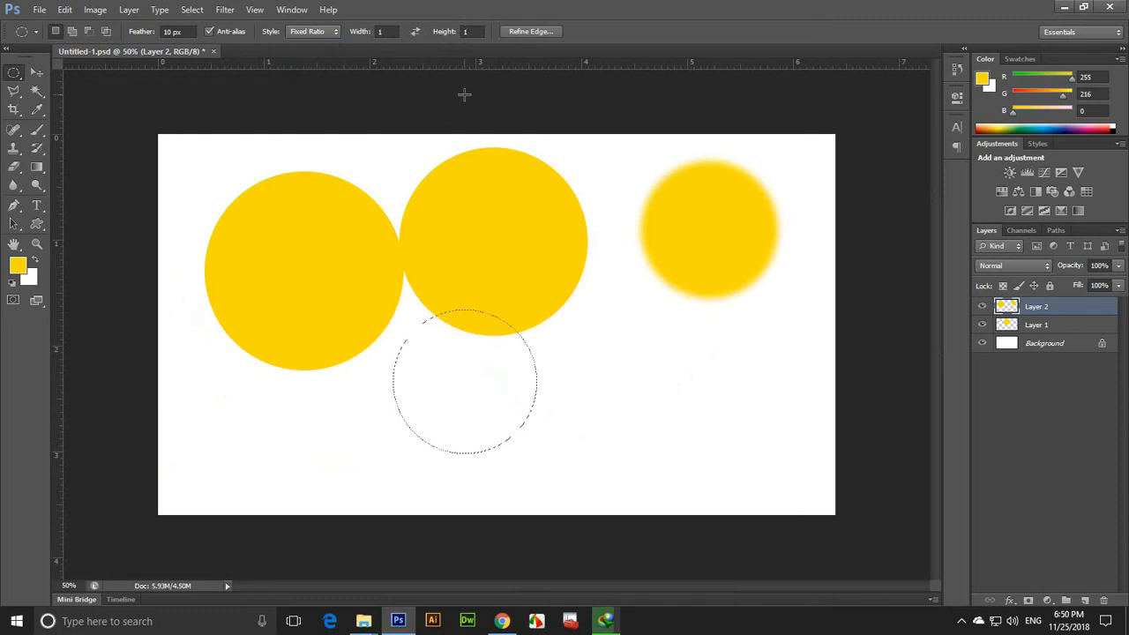
key(ctrl+d)
- Switch the marquee style to Fixed Size and place a 64 × 64 px circular selection below the soft circle
click(334, 35)
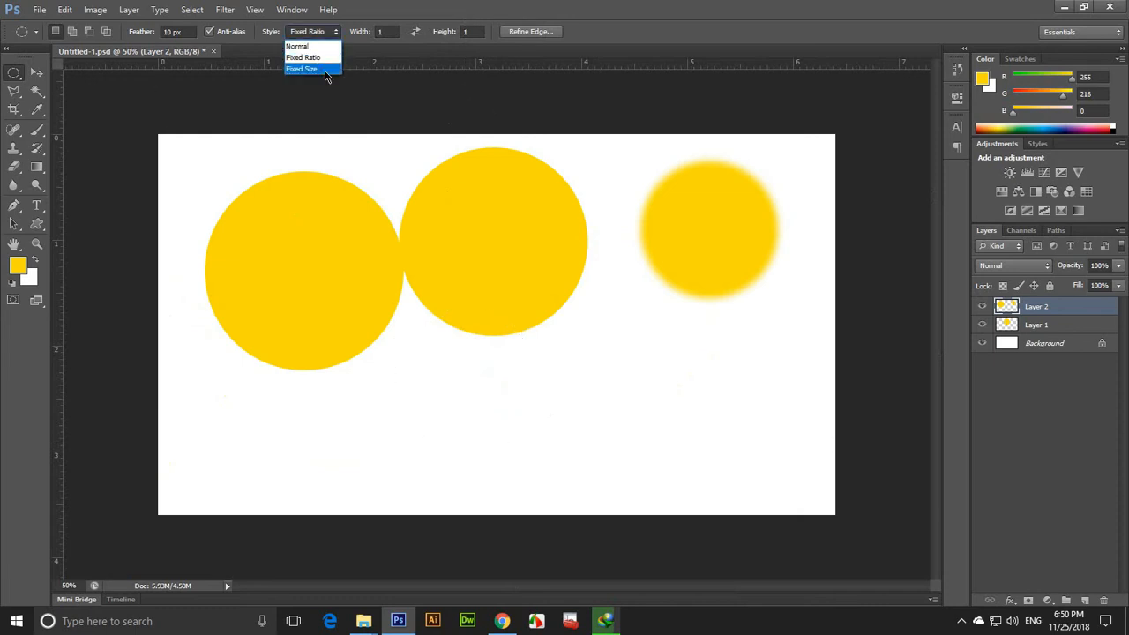
click(325, 68)
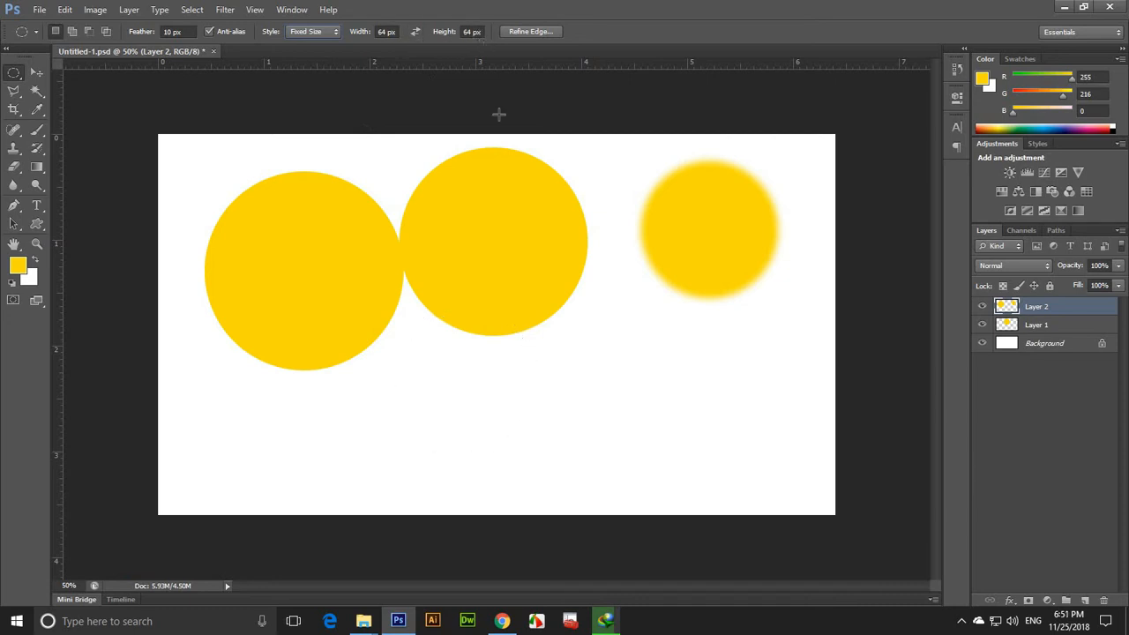
drag(600, 267, 662, 371)
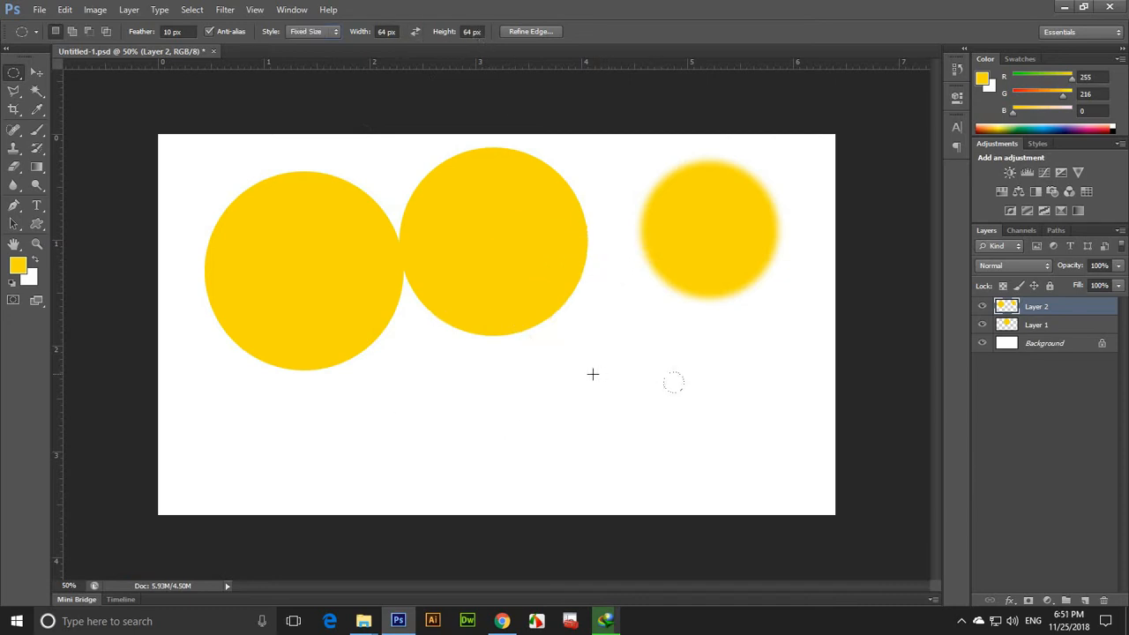
- Set the marquee's fixed size to 1 in wide by 1 in high and place a selection over the yellow circles
click(385, 31)
text(1in)
key(Return)
click(460, 31)
text(1in)
key(Return)
drag(673, 382, 448, 277)
- Clear the fixed-size selections and return the Elliptical Marquee style to Normal
key(ctrl+d)
click(508, 316)
key(ctrl+d)
key(ctrl+d)
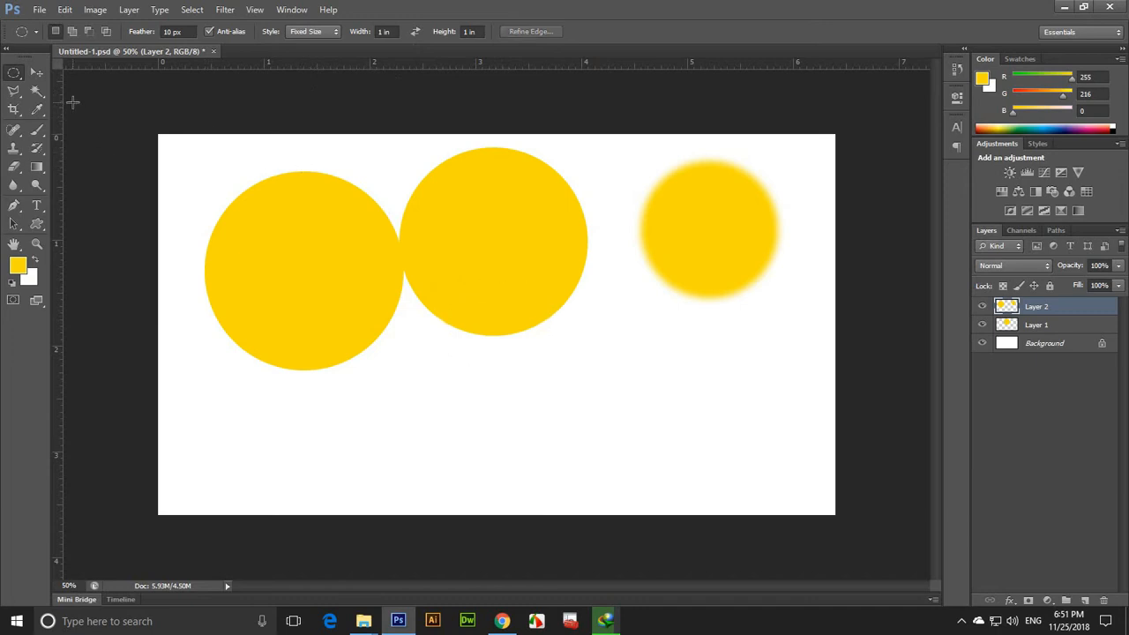
click(328, 33)
click(323, 46)
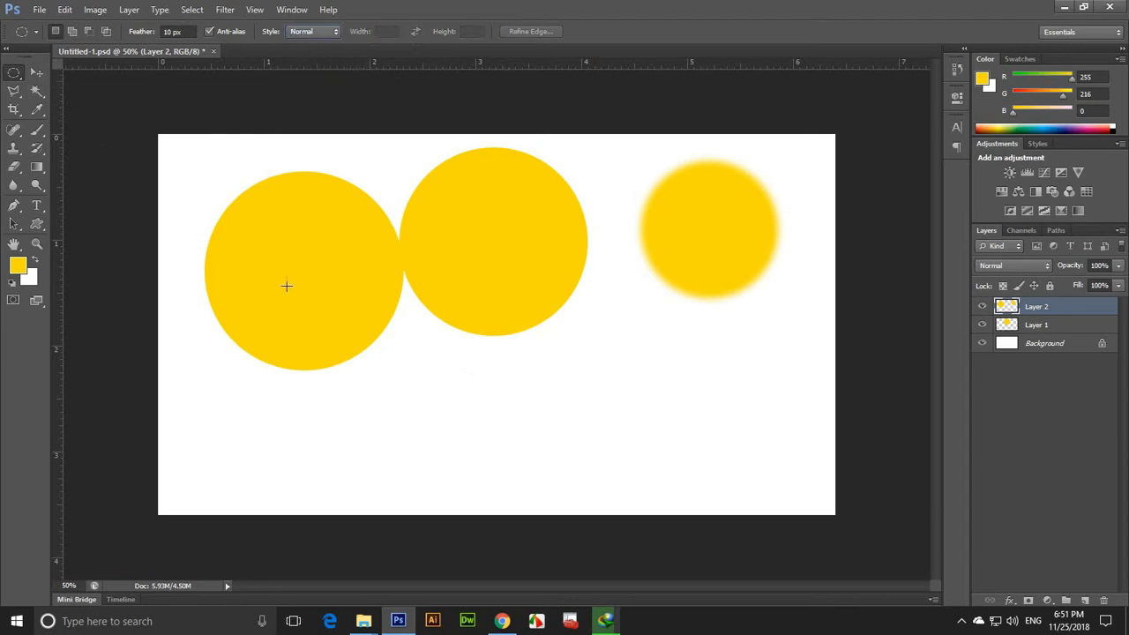
- Switch between Layer 1 and Layer 2, leaving Layer 2 active, and choose the Move tool
click(1057, 327)
click(1057, 306)
click(1036, 325)
click(1043, 309)
click(36, 72)
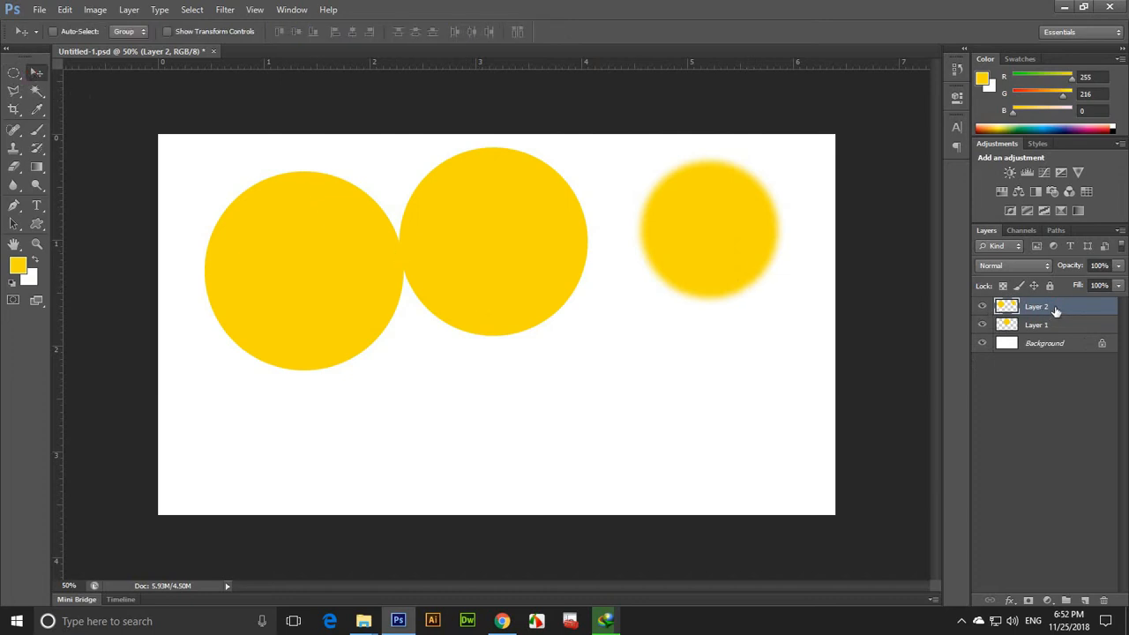
- Add three empty layers above Layer 2 and delete all three
click(1085, 600)
click(1085, 601)
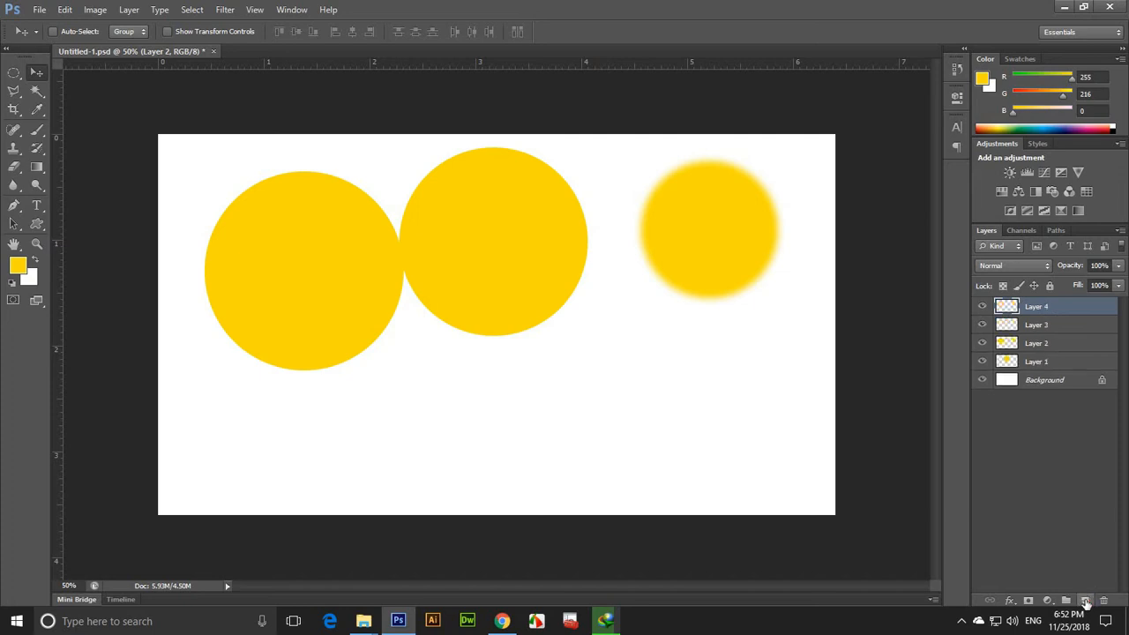
click(1085, 601)
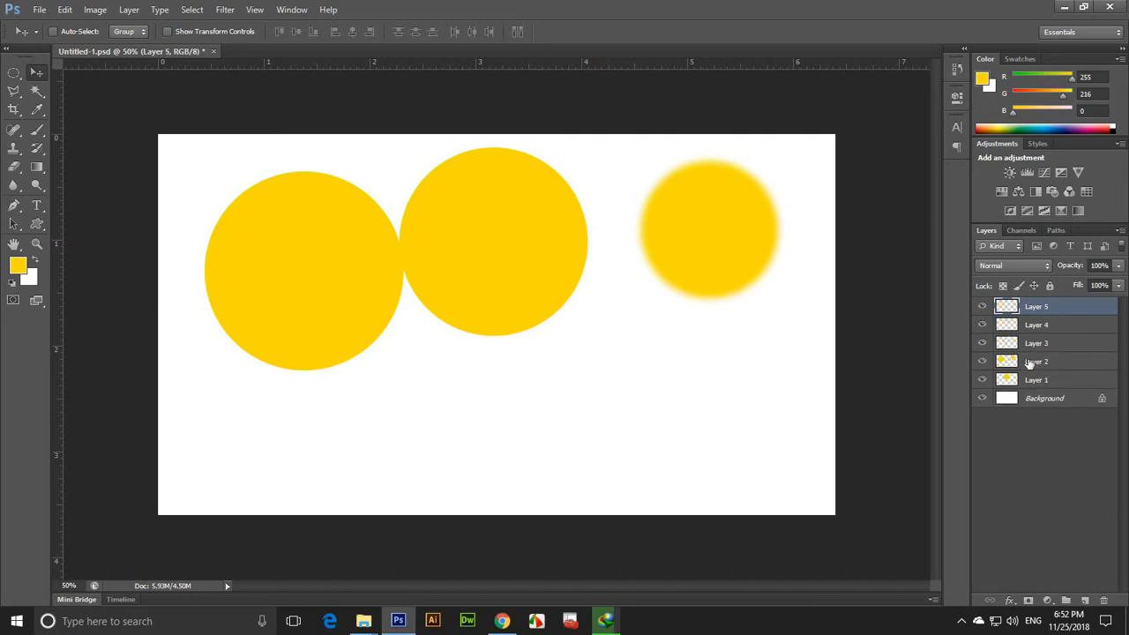
key(Delete)
key(Delete)
key(Delete)
- Duplicate the Layer 1 circle eight times, up to Layer 1 copy 8
click(1025, 327)
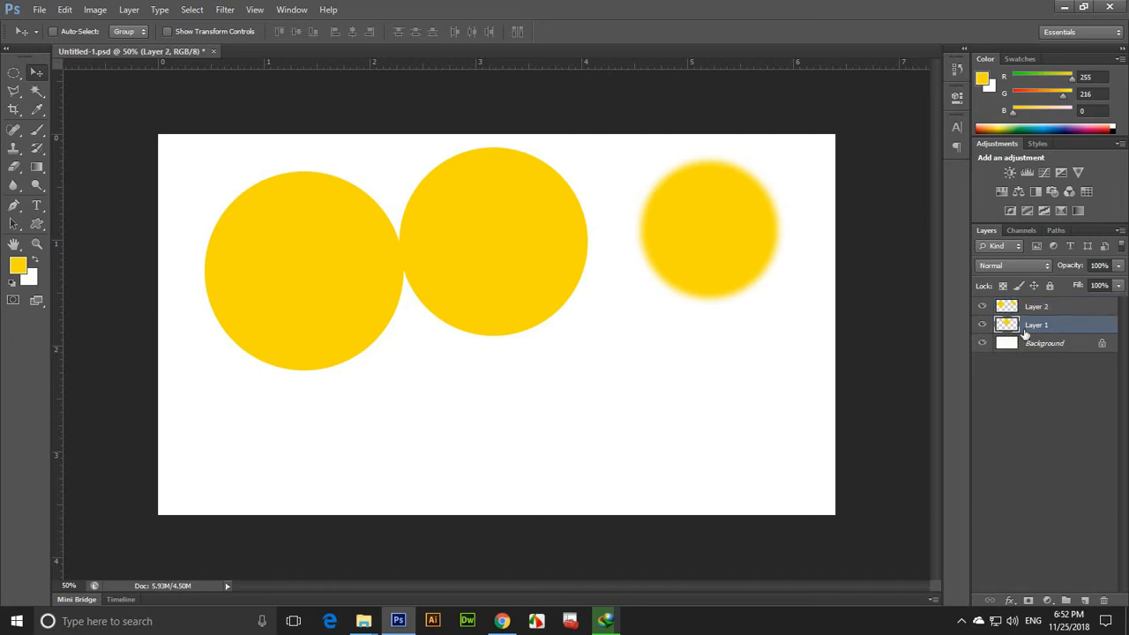
key(ctrl+j)
key(ctrl+j)
key(ctrl+j)
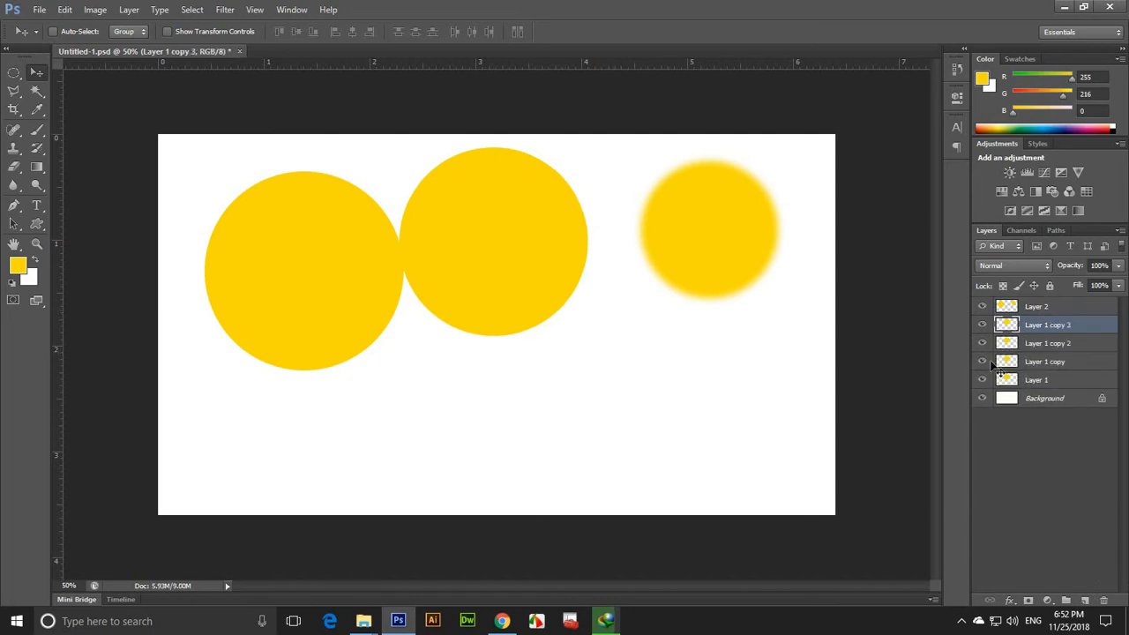
click(1021, 311)
click(1025, 327)
key(ctrl+j)
key(ctrl+j)
key(ctrl+j)
key(ctrl+j)
key(ctrl+j)
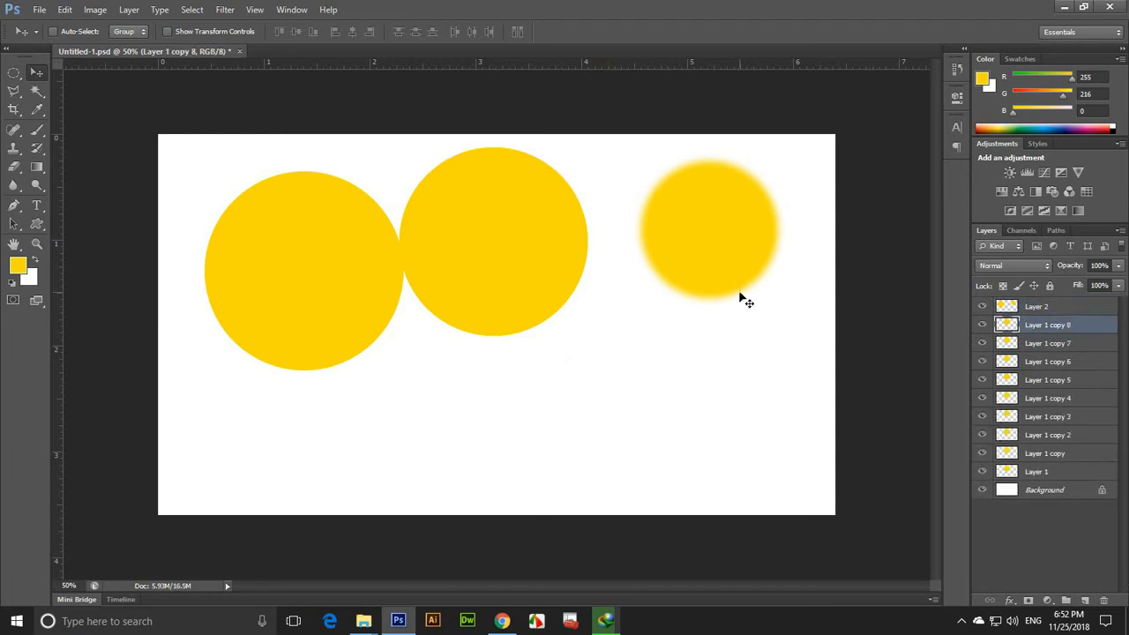
- Move the Layer 1 copy 8 circle below the soft circle and shift the Layer 2 circles slightly up and left
drag(661, 242, 863, 407)
mouse_move(564, 234)
mouse_down()
mouse_move(524, 332)
mouse_move(584, 231)
mouse_move(603, 227)
mouse_move(586, 236)
mouse_up()
right_click(713, 203)
click(732, 211)
drag(721, 212, 705, 193)
- Move the Layer 1 copy 7 circle down and left, and the Layer 1 copy 6 circle down beside it
right_click(556, 256)
click(561, 257)
drag(561, 258, 446, 437)
right_click(504, 283)
click(523, 294)
drag(523, 296, 570, 469)
- Shift Layer 1 copy 7 left to sit under the large left circle and Layer 1 copy 6 left to sit under the middle one
right_click(400, 421)
click(418, 424)
drag(418, 424, 346, 427)
right_click(519, 417)
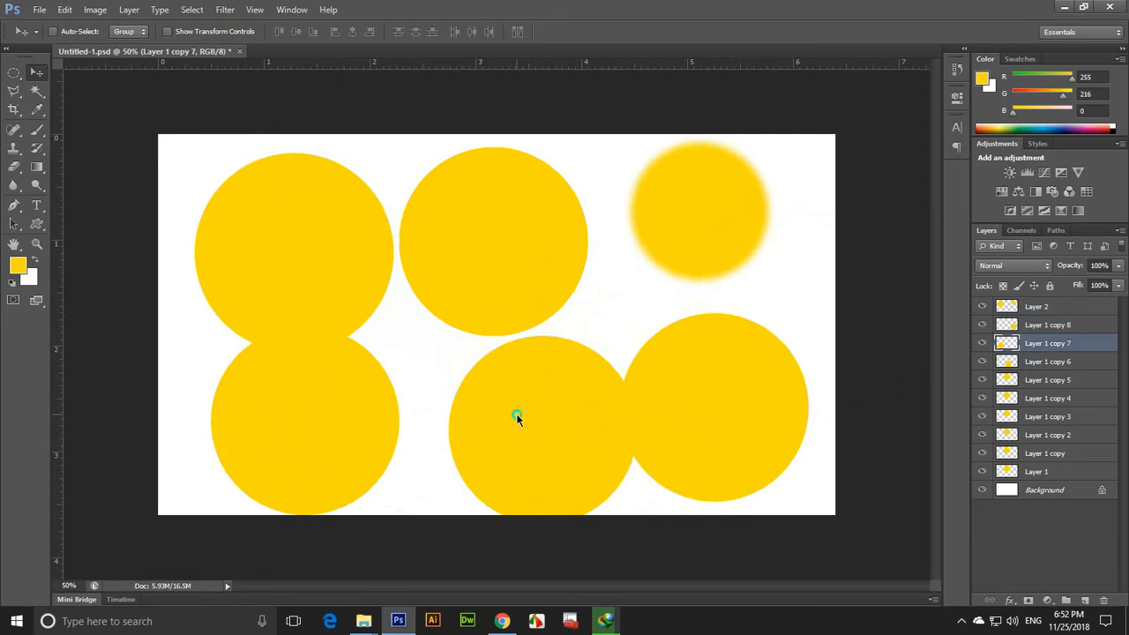
click(529, 422)
drag(529, 421, 495, 413)
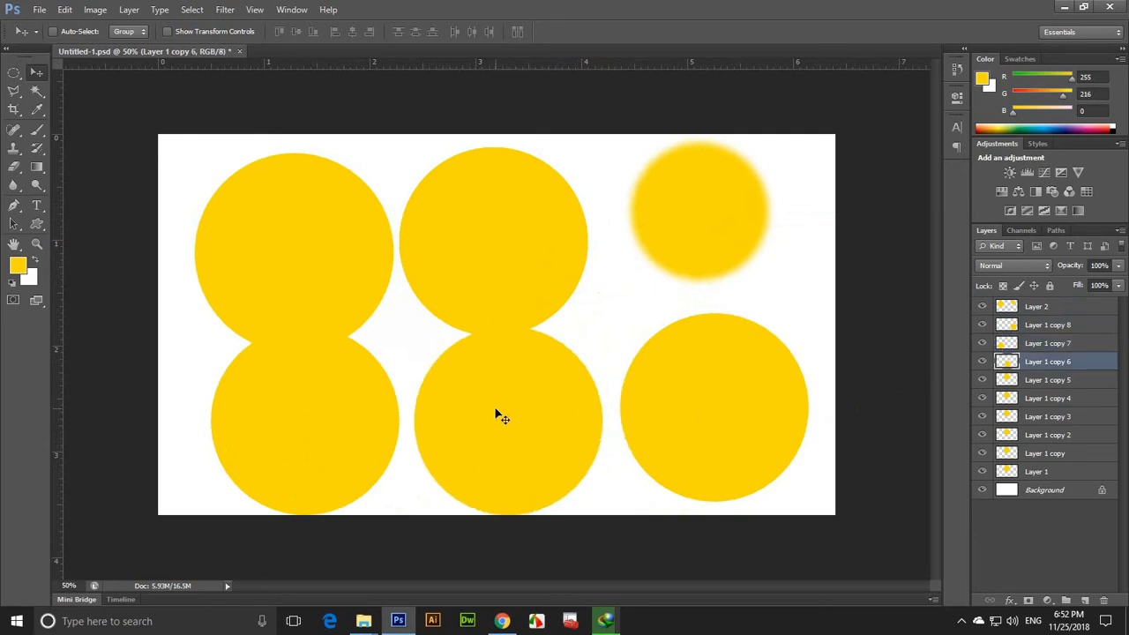
- Select Layer 1 copy 7 and copy 6 from the canvas in turn, and nudge the Layer 1 copy 8 circle slightly right and down
right_click(363, 425)
click(379, 433)
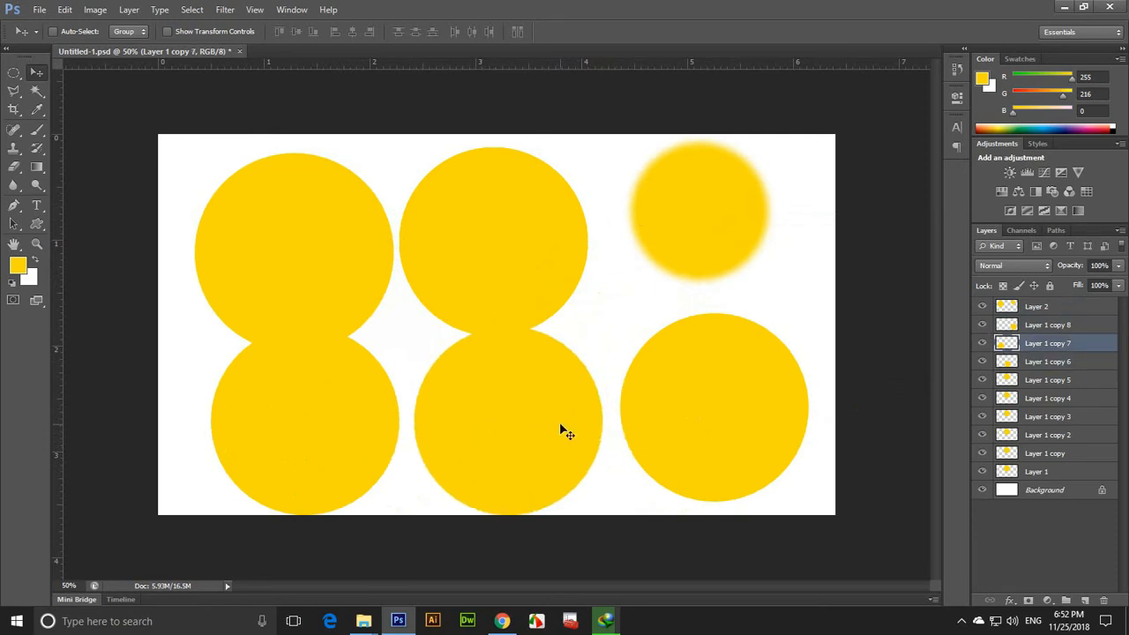
right_click(546, 422)
click(580, 433)
right_click(734, 430)
click(744, 445)
mouse_move(731, 445)
mouse_down()
mouse_move(712, 332)
mouse_move(733, 459)
mouse_up()
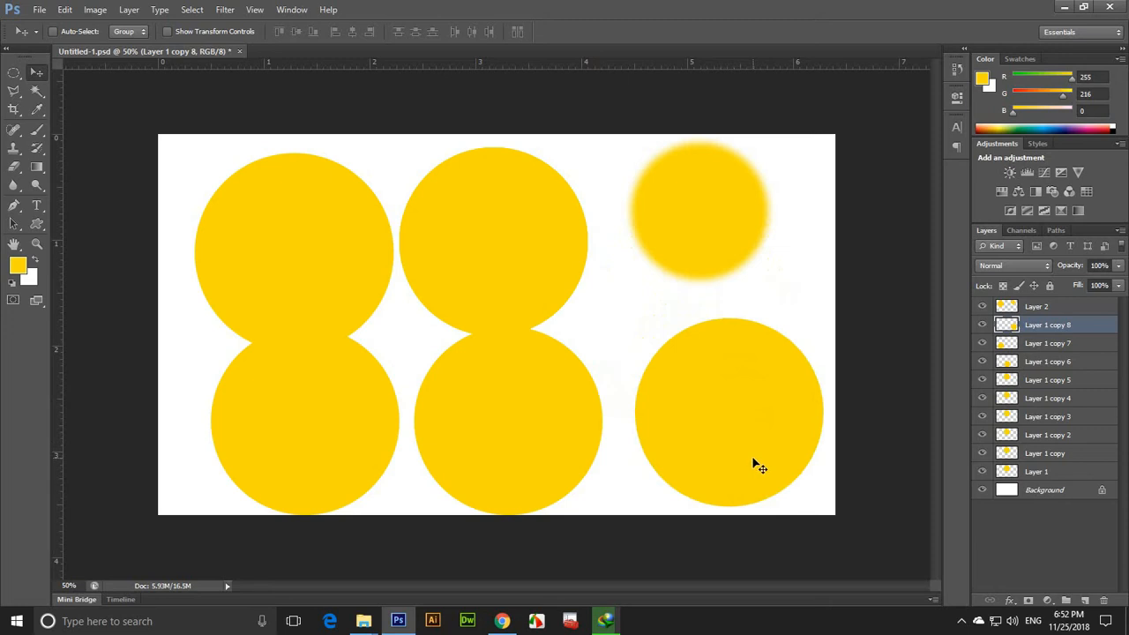
- Bring up the list of layers lying under the lower-right circle on the canvas
right_click(709, 407)
right_click(710, 387)
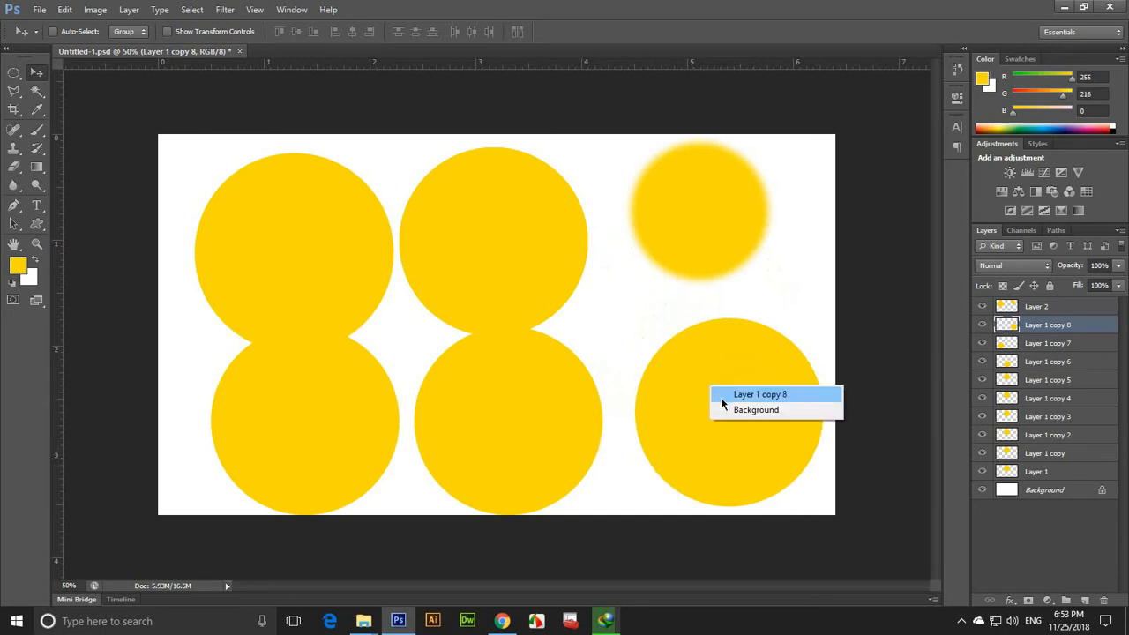
right_click(685, 381)
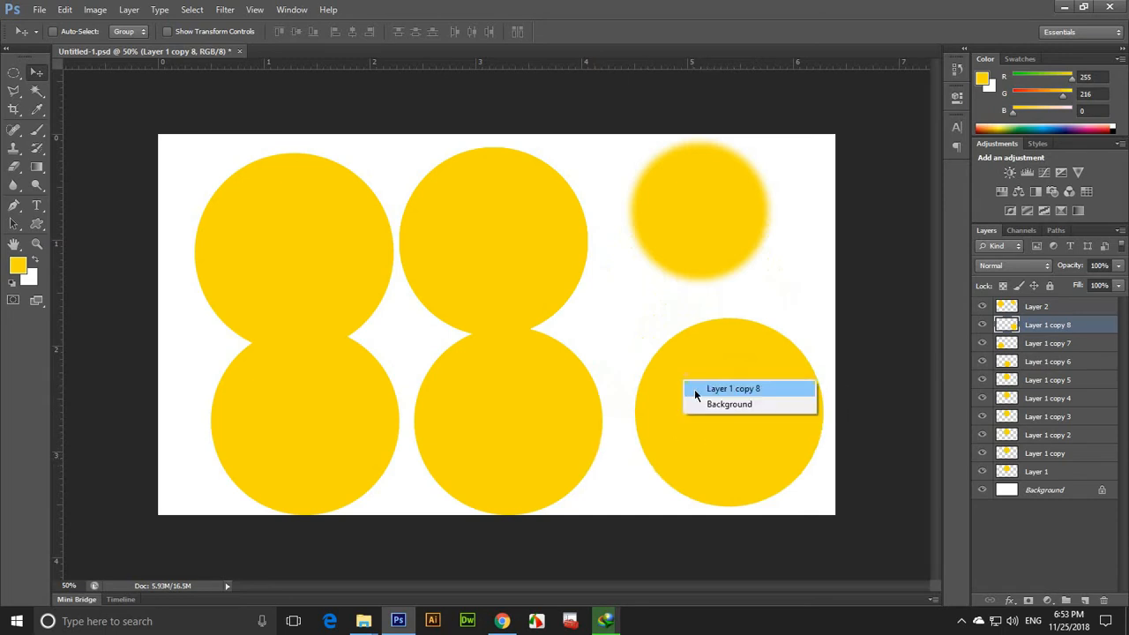
- Select Layer 1 copy 8 from the canvas layer list, and toggle its visibility off and back on
click(757, 389)
click(981, 324)
click(981, 325)
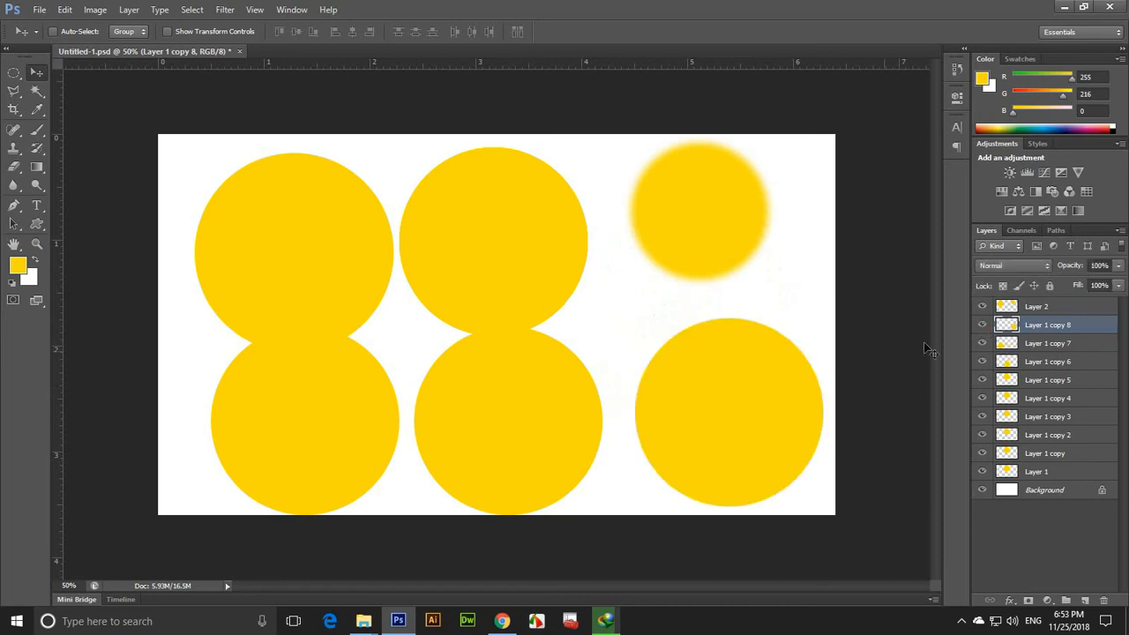
- Add Layer 1 copy 6 and Layer 1 copy 7 to the layer selection by picking their lower-row circles on the canvas
click(495, 421)
right_click(497, 423)
shift+click(507, 431)
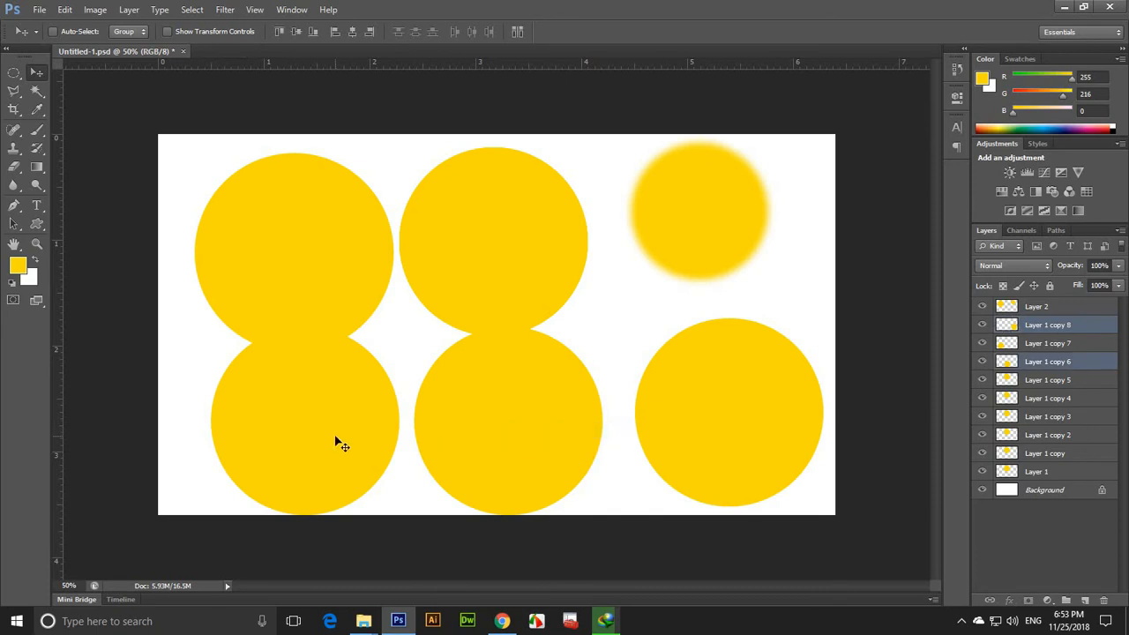
right_click(298, 408)
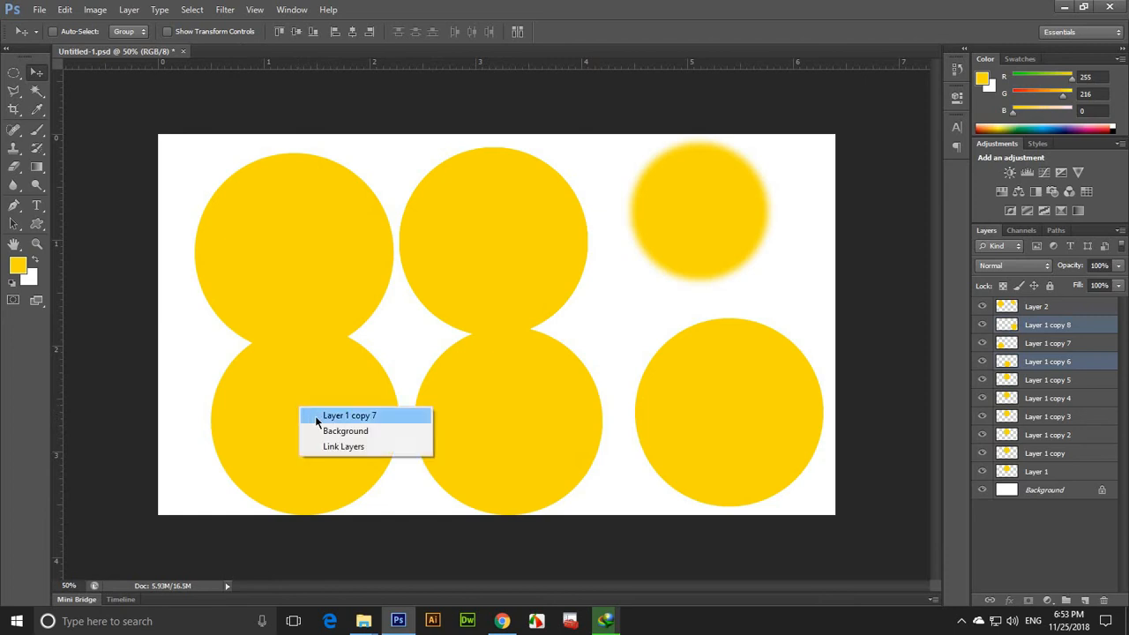
shift+click(368, 414)
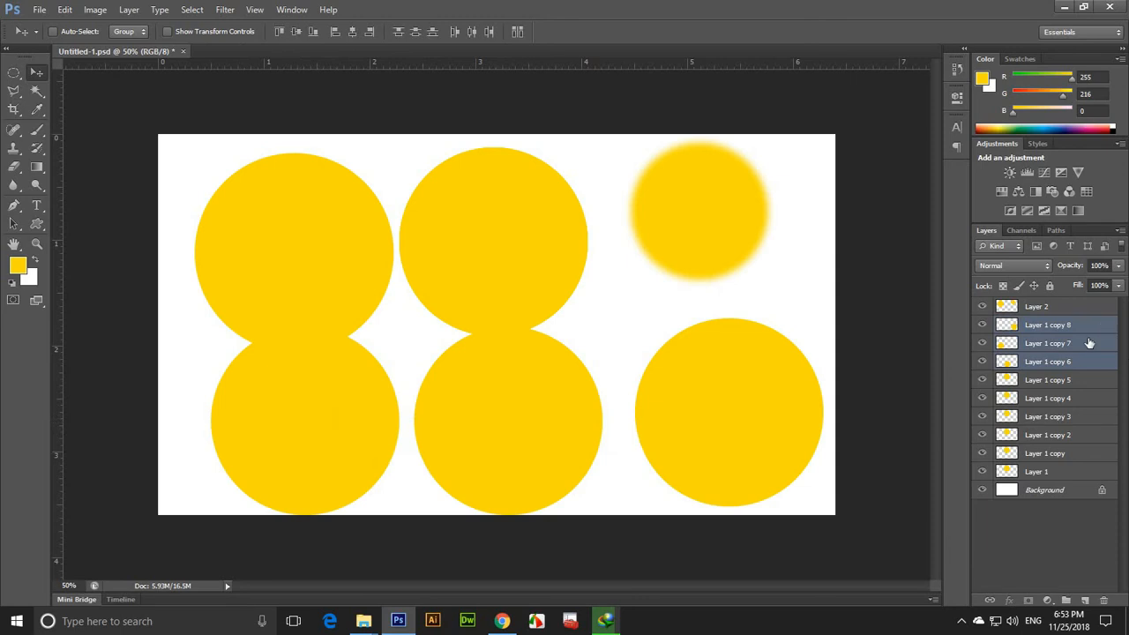
- Shift the three selected lower circles slightly left together and group their layers
drag(630, 433, 603, 425)
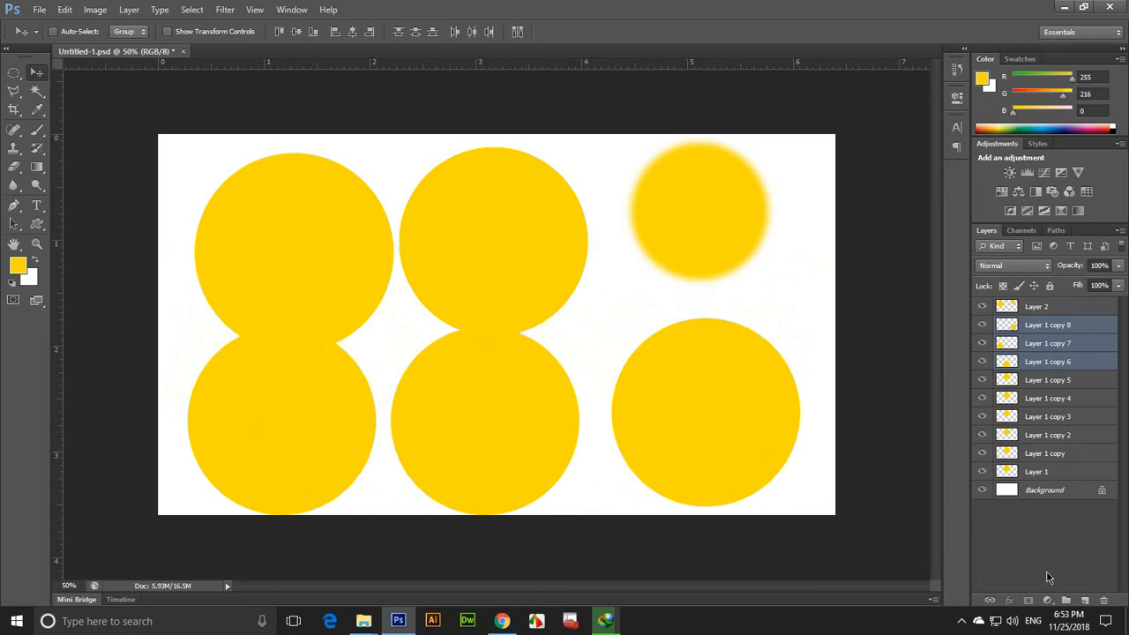
key(ctrl+g)
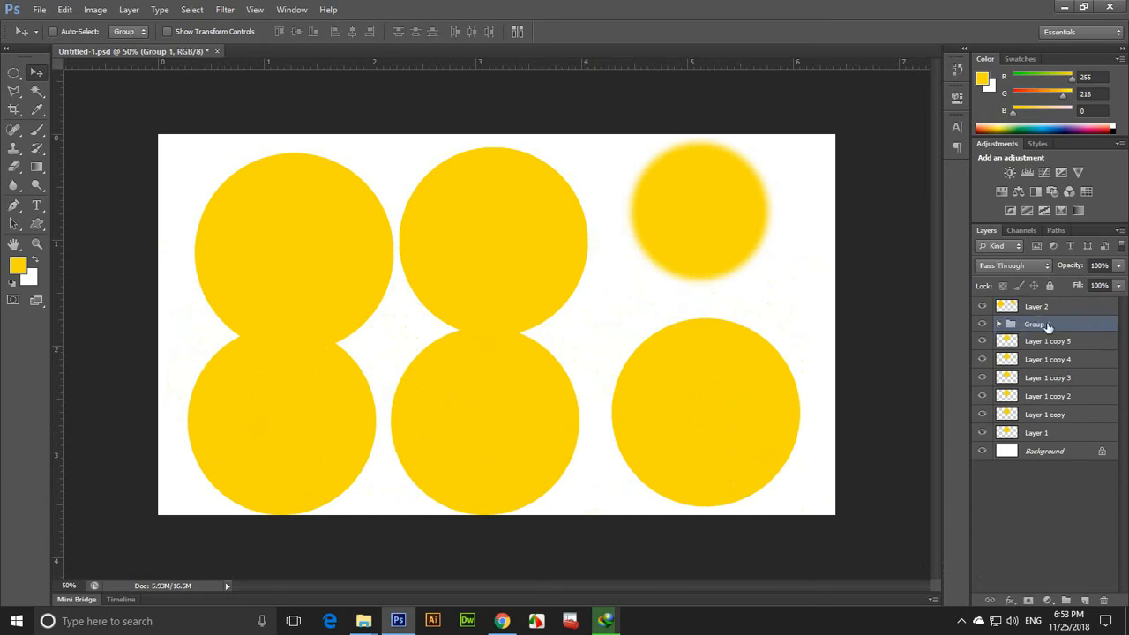
- Hide Group 1, expand it to check the layers inside, and collapse and show it again
click(982, 325)
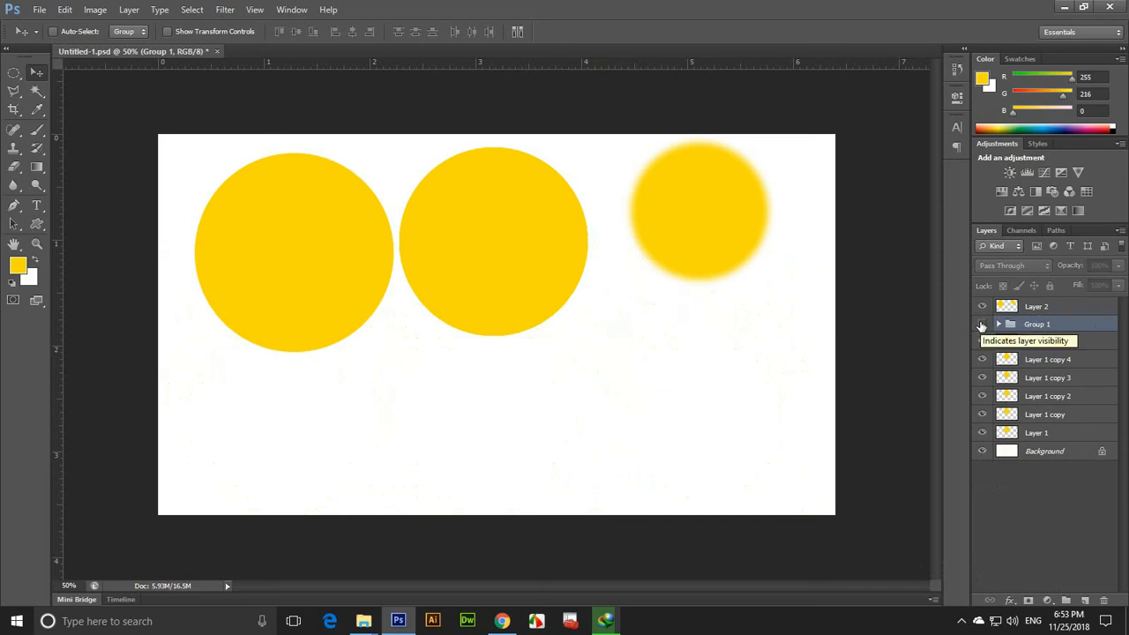
click(998, 323)
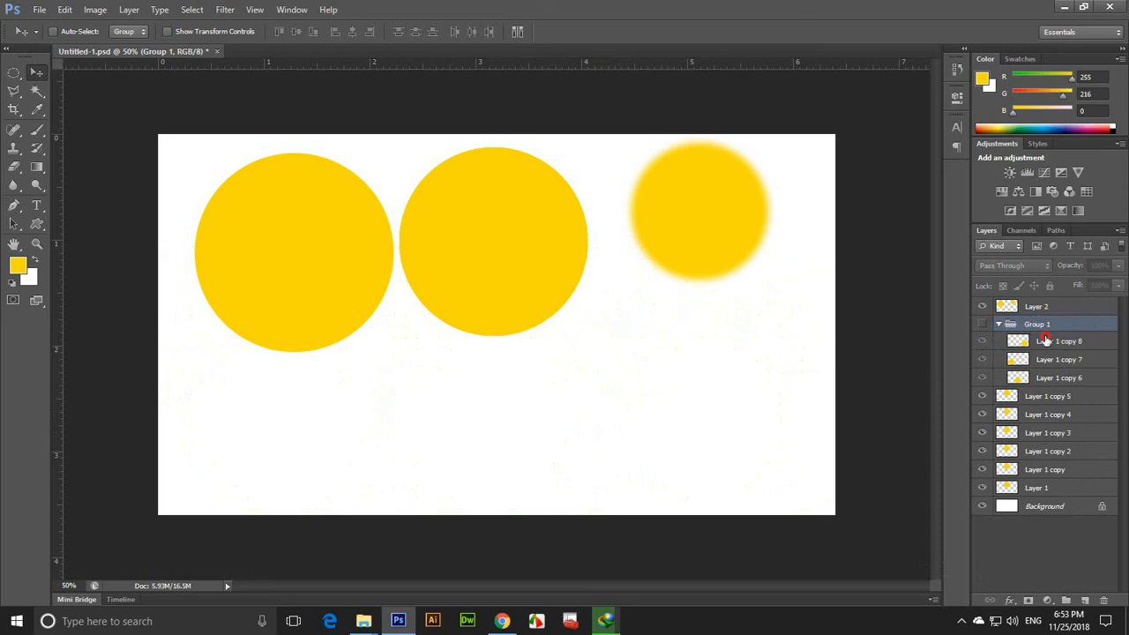
click(998, 324)
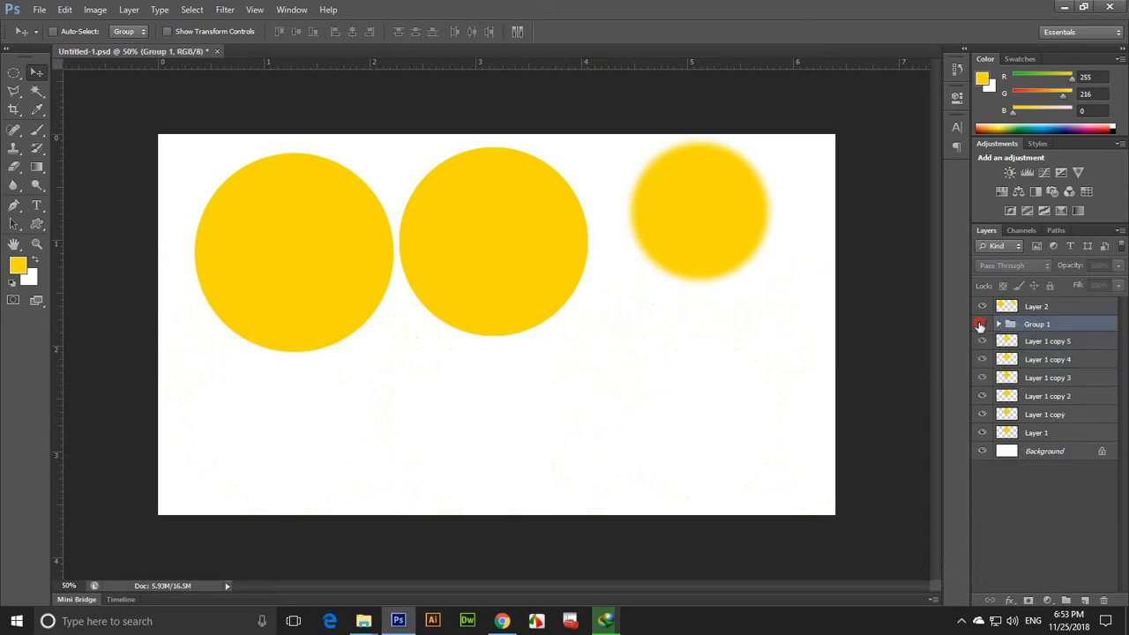
click(981, 325)
- Move Group 1 up and right as one unit, and bring it back down and left to its previous place
drag(1054, 308, 1040, 348)
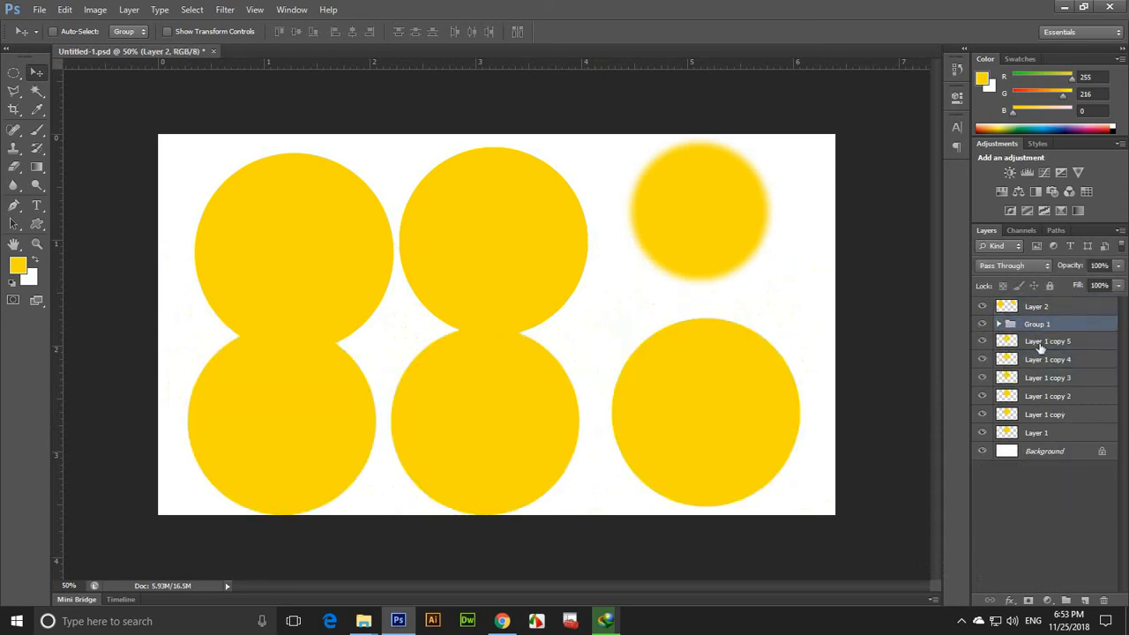
drag(623, 410, 647, 382)
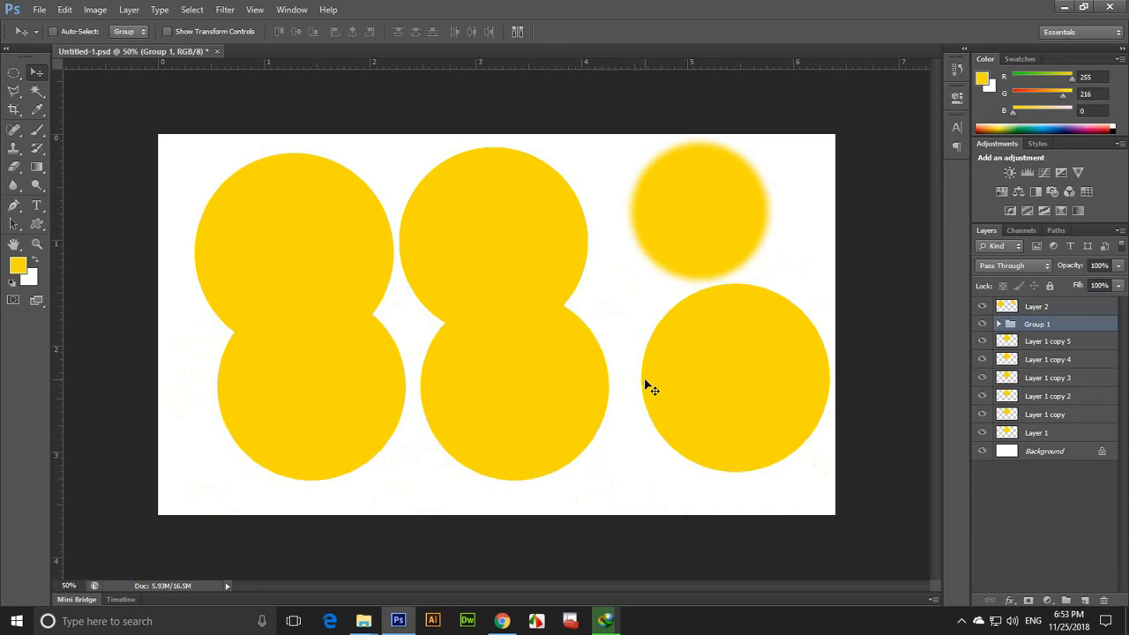
drag(622, 341, 592, 377)
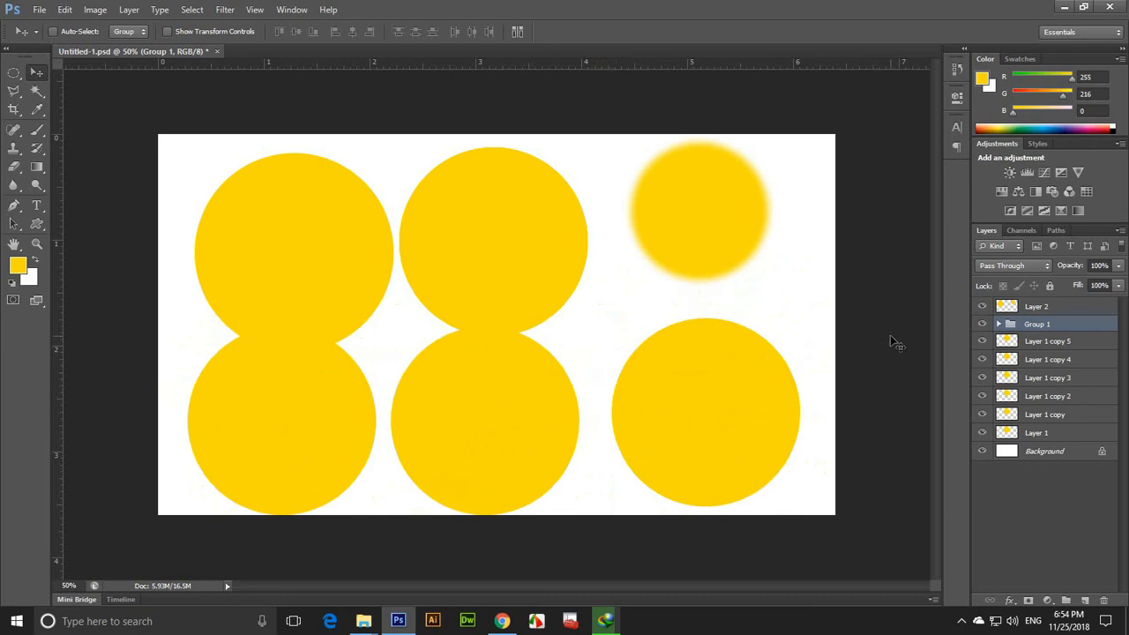
- Switch to the Elliptical Marquee tool, viewing the available marquee tool variants
click(14, 72)
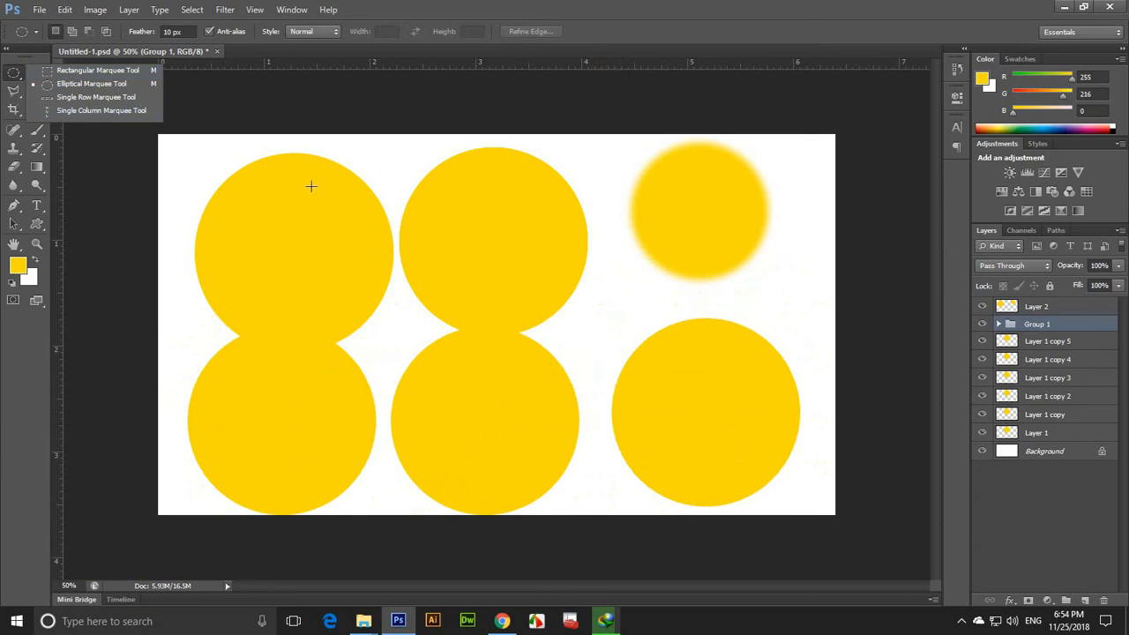
click(433, 3)
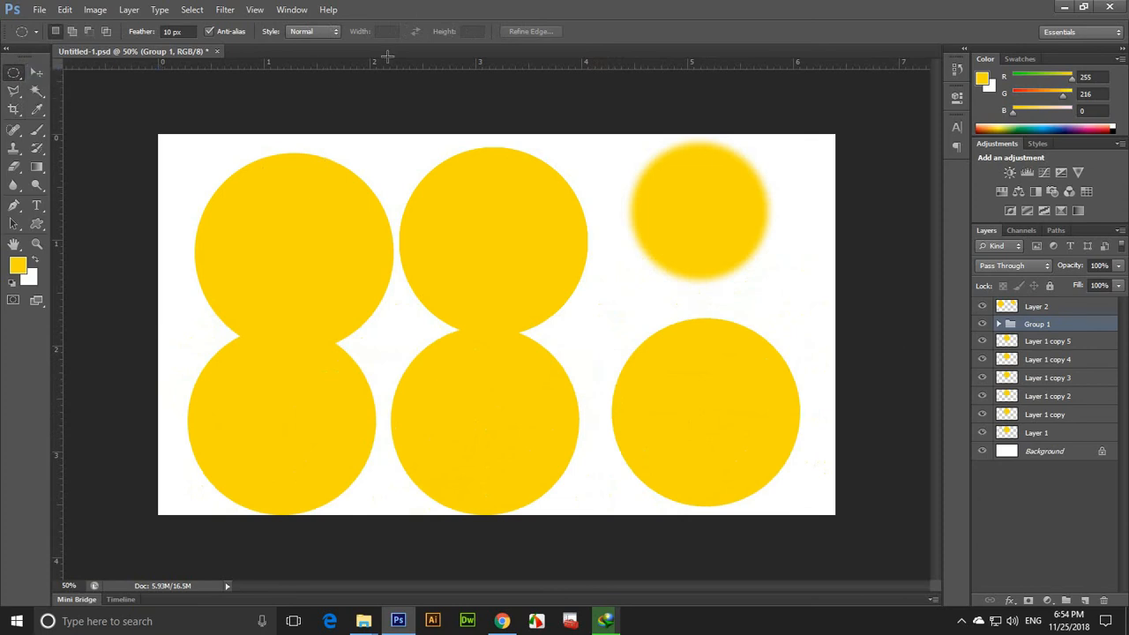